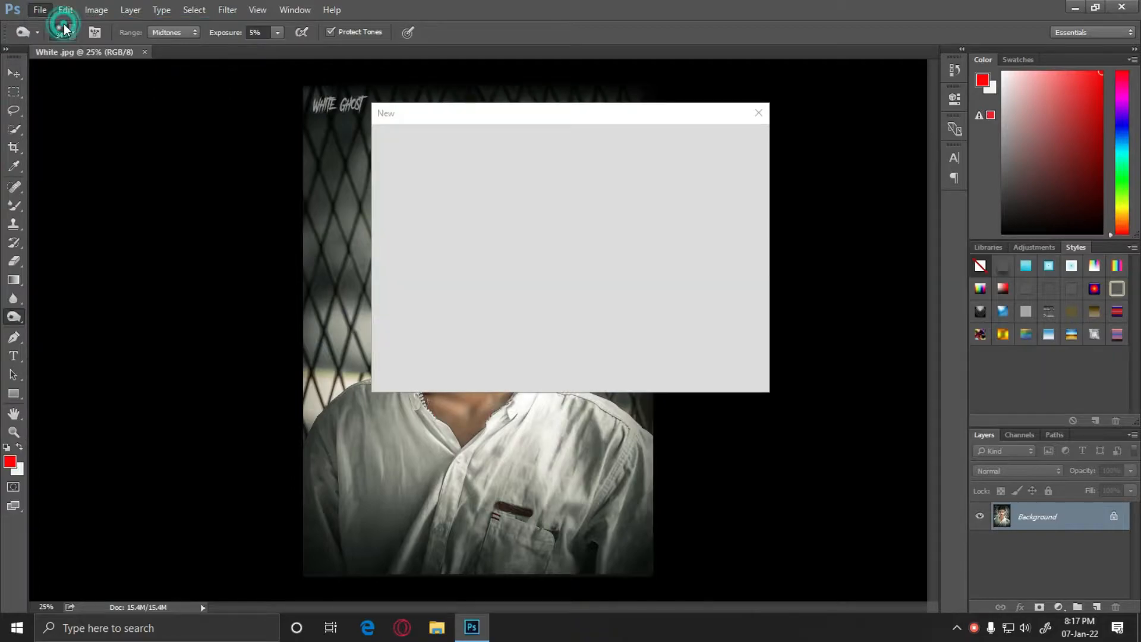
# Create a new blank document, crop both sides to a slightly upright canvas, and return to White.jpg.
pyautogui.click(720, 139)
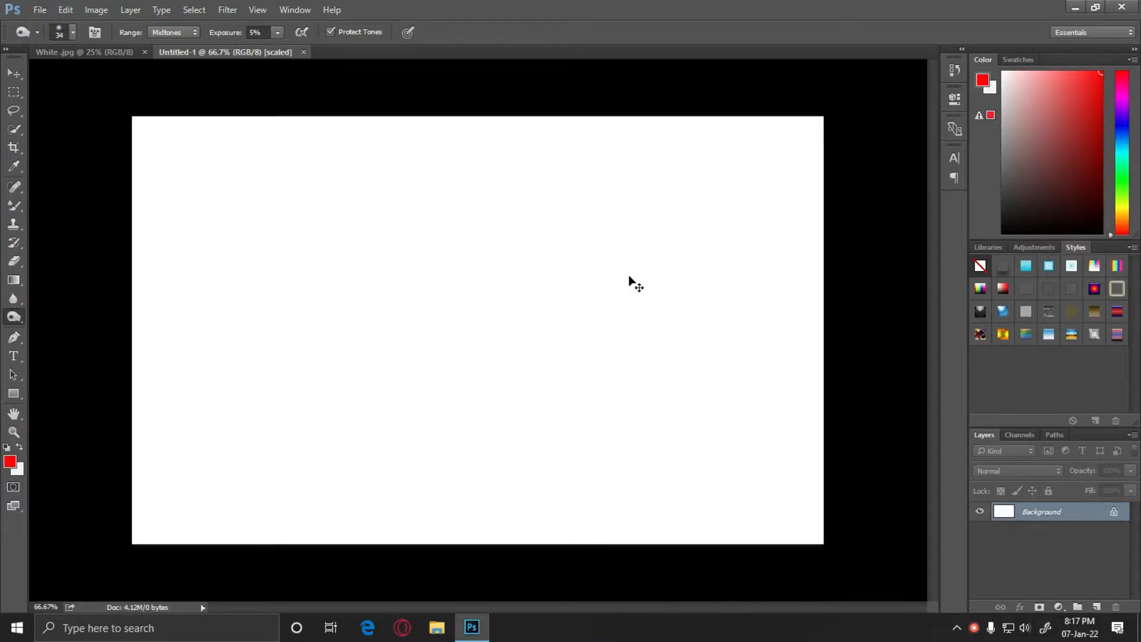
pyautogui.moveTo(629, 276); pyautogui.dragTo(617, 282)
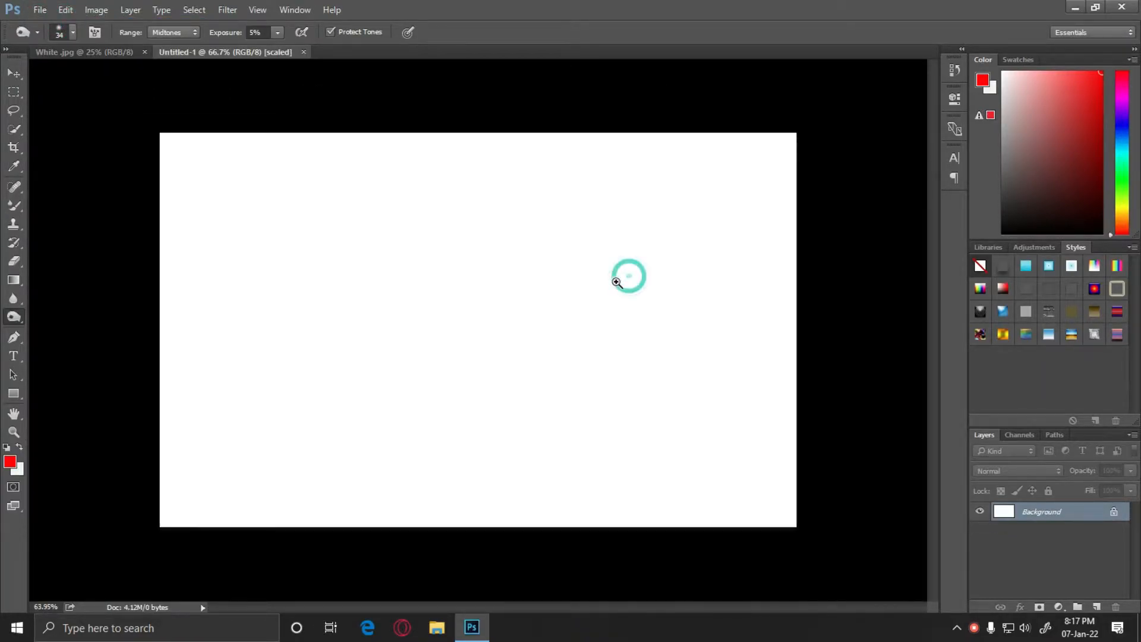
pyautogui.click(14, 147)
pyautogui.moveTo(165, 333); pyautogui.dragTo(301, 338)
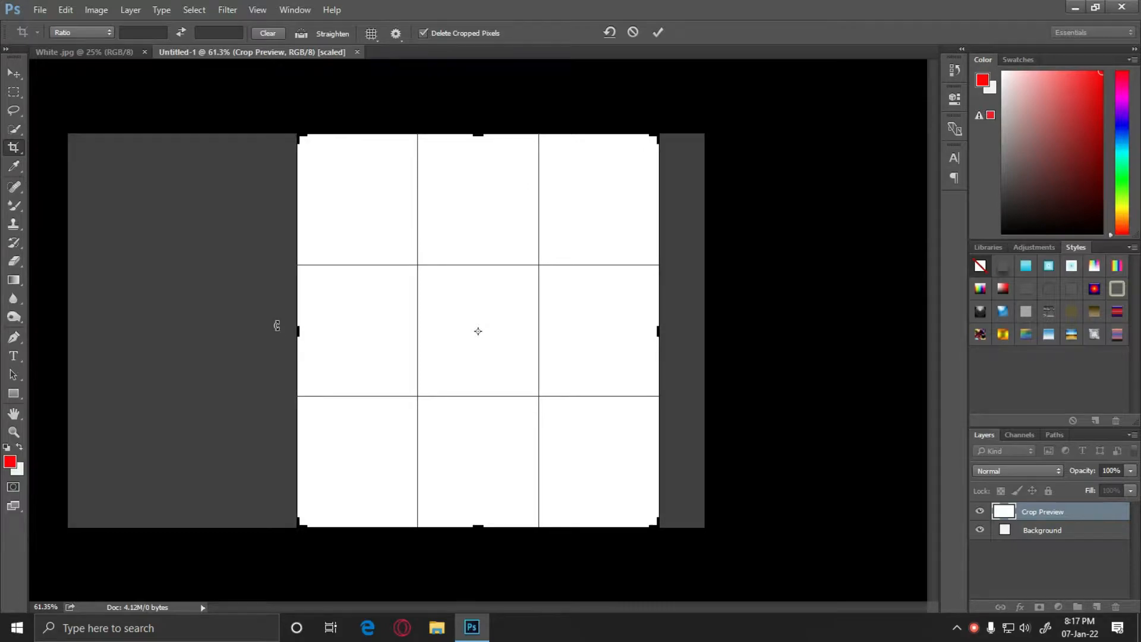
pyautogui.press('Return')
pyautogui.click(97, 52)
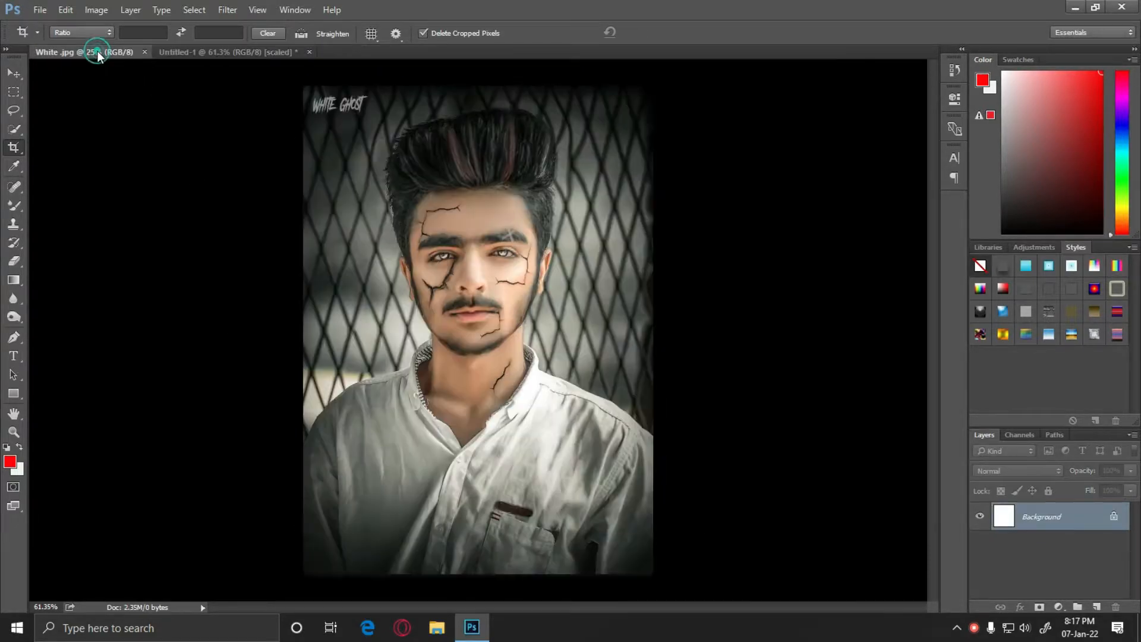
pyautogui.click(295, 174)
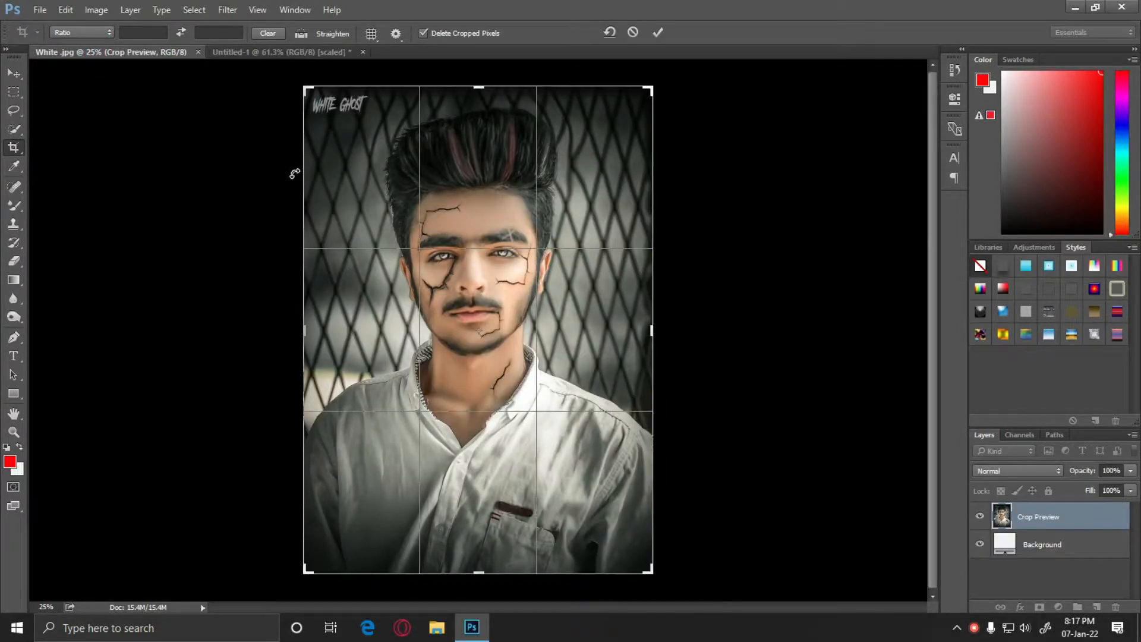
pyautogui.click(18, 84)
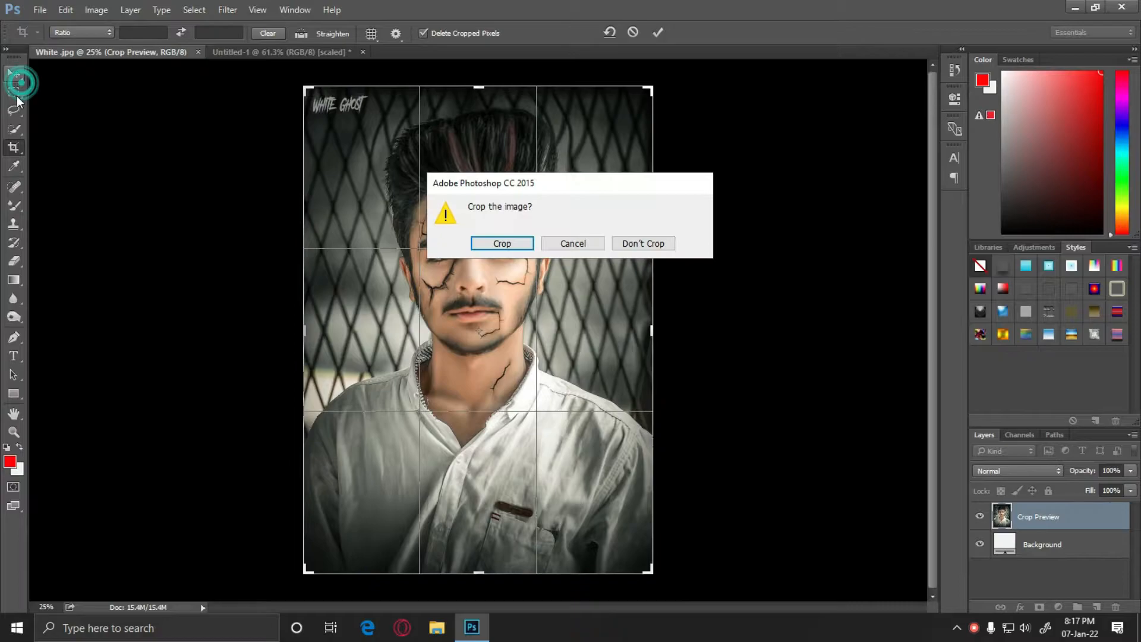
pyautogui.click(576, 239)
pyautogui.moveTo(487, 280); pyautogui.dragTo(483, 240)
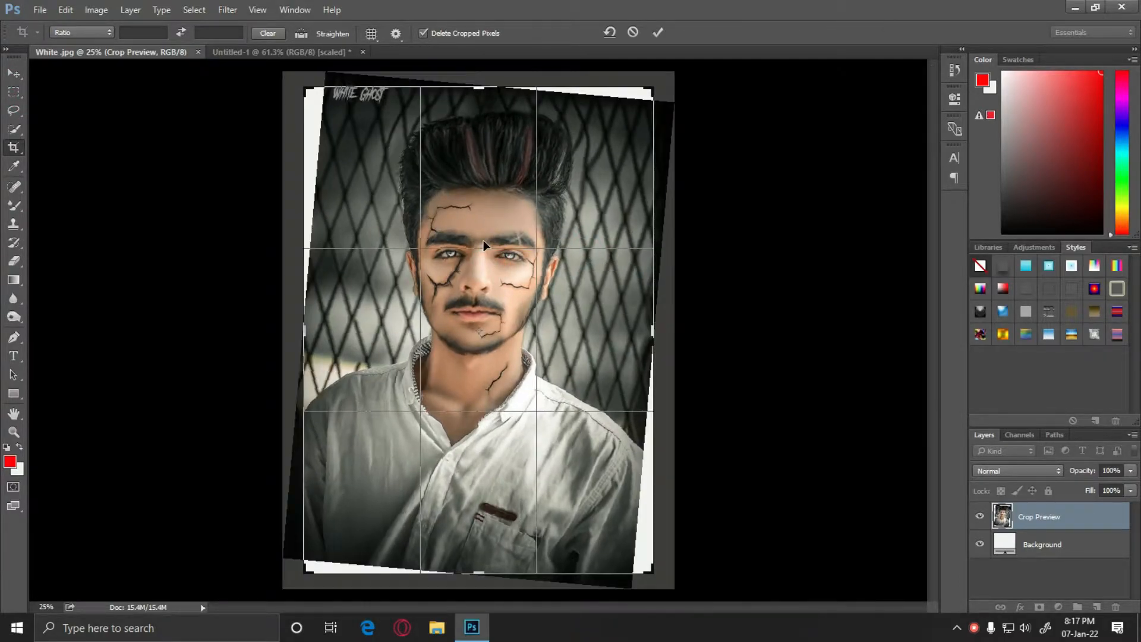
pyautogui.press('Return')
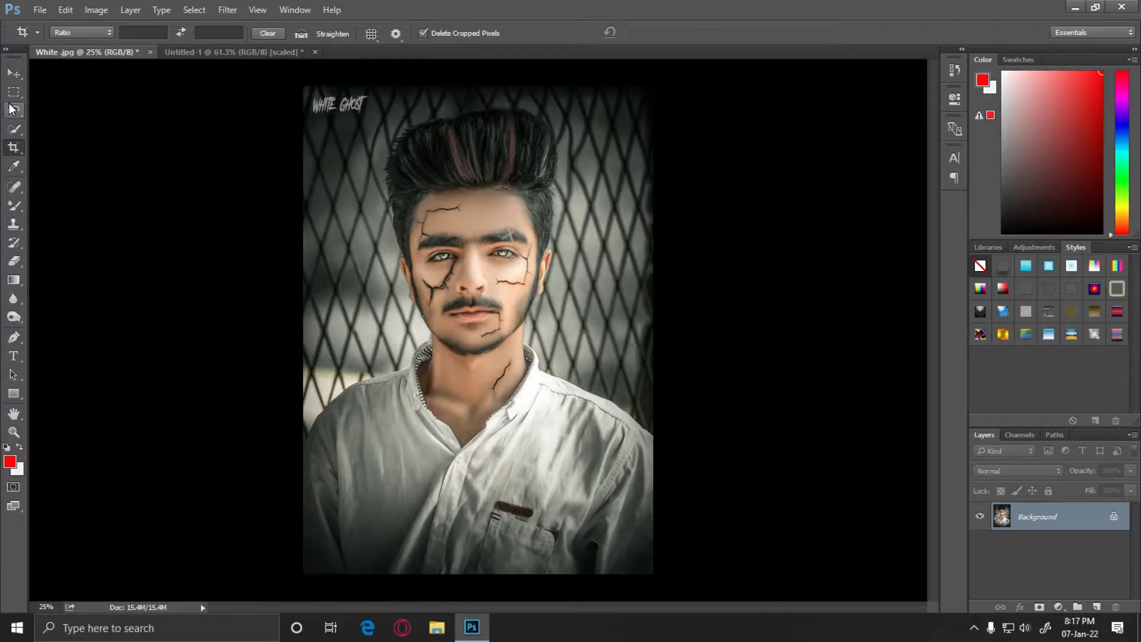
# Select the entire White.jpg photo with a rectangular marquee and return to Untitled-1.
pyautogui.click(14, 93)
pyautogui.moveTo(275, 80); pyautogui.dragTo(787, 581)
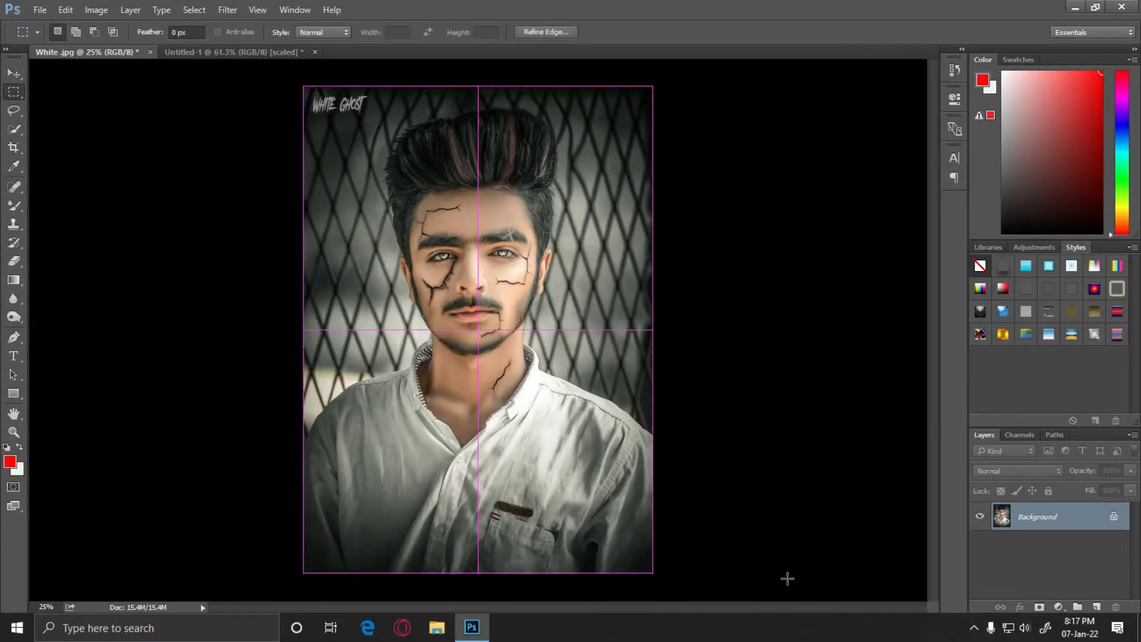
pyautogui.click(238, 52)
# Paint the whole blank canvas of Untitled-1 near-black grey with a 730 px brush.
pyautogui.click(13, 205)
pyautogui.click(50, 205)
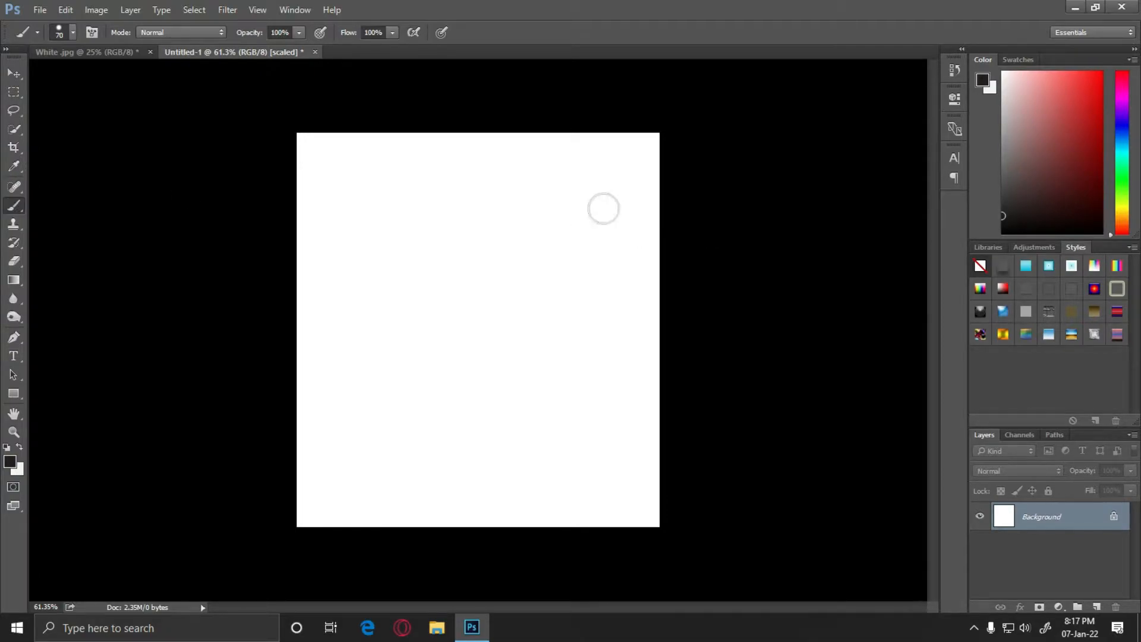
pyautogui.moveTo(454, 219)
pyautogui.keyDown('alt'); pyautogui.mouseDown()
pyautogui.moveTo(586, 237)
pyautogui.moveTo(528, 227)
pyautogui.moveTo(475, 256)
pyautogui.moveTo(611, 455)
pyautogui.moveTo(333, 497)
pyautogui.mouseUp(); pyautogui.keyUp('alt')
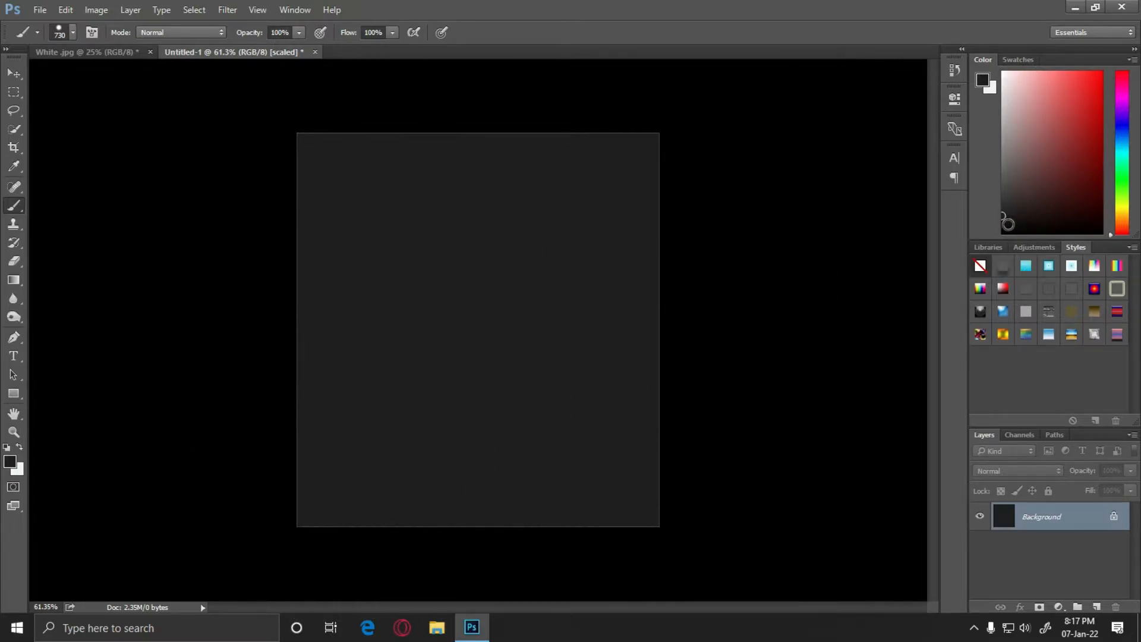
pyautogui.click(1003, 223)
pyautogui.click(1003, 207)
pyautogui.moveTo(665, 265)
pyautogui.mouseDown()
pyautogui.moveTo(340, 393)
pyautogui.moveTo(457, 198)
pyautogui.moveTo(245, 451)
pyautogui.moveTo(639, 463)
pyautogui.moveTo(379, 507)
pyautogui.mouseUp()
# Copy the selected White.jpg portrait into Untitled-1, scale it to roughly 70% of the canvas width and place it flush with the right edge.
pyautogui.click(102, 54)
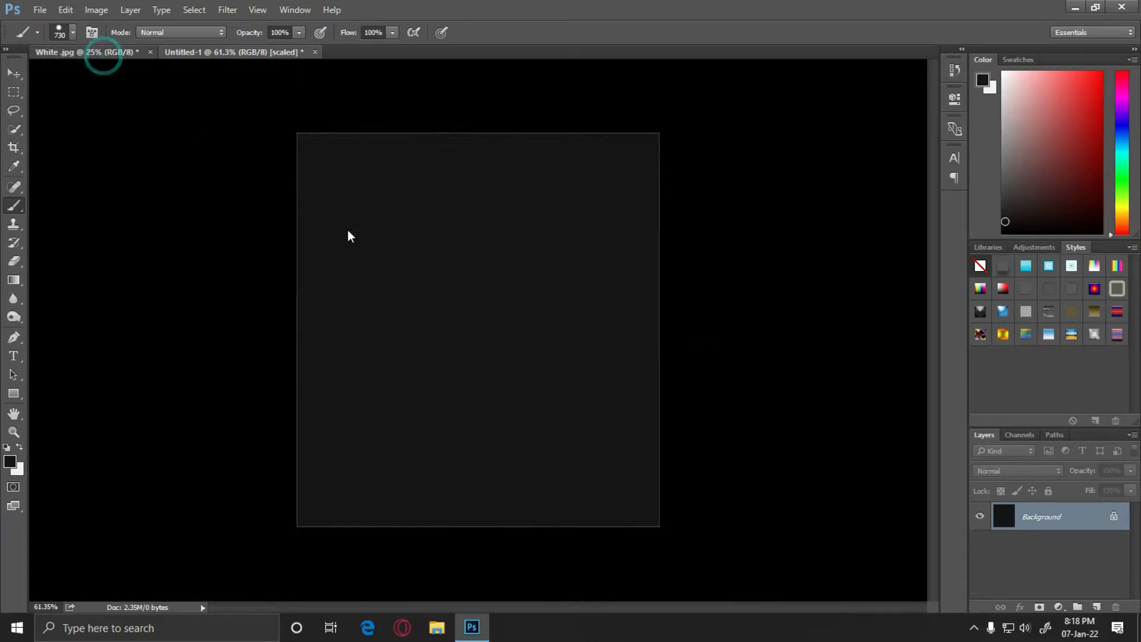
pyautogui.moveTo(484, 233); pyautogui.dragTo(563, 292)
pyautogui.hotkey('ctrl', 't')
pyautogui.moveTo(594, 402); pyautogui.dragTo(562, 413)
pyautogui.moveTo(590, 494); pyautogui.dragTo(494, 340)
pyautogui.moveTo(590, 374); pyautogui.dragTo(629, 384)
pyautogui.moveTo(546, 385); pyautogui.dragTo(581, 433)
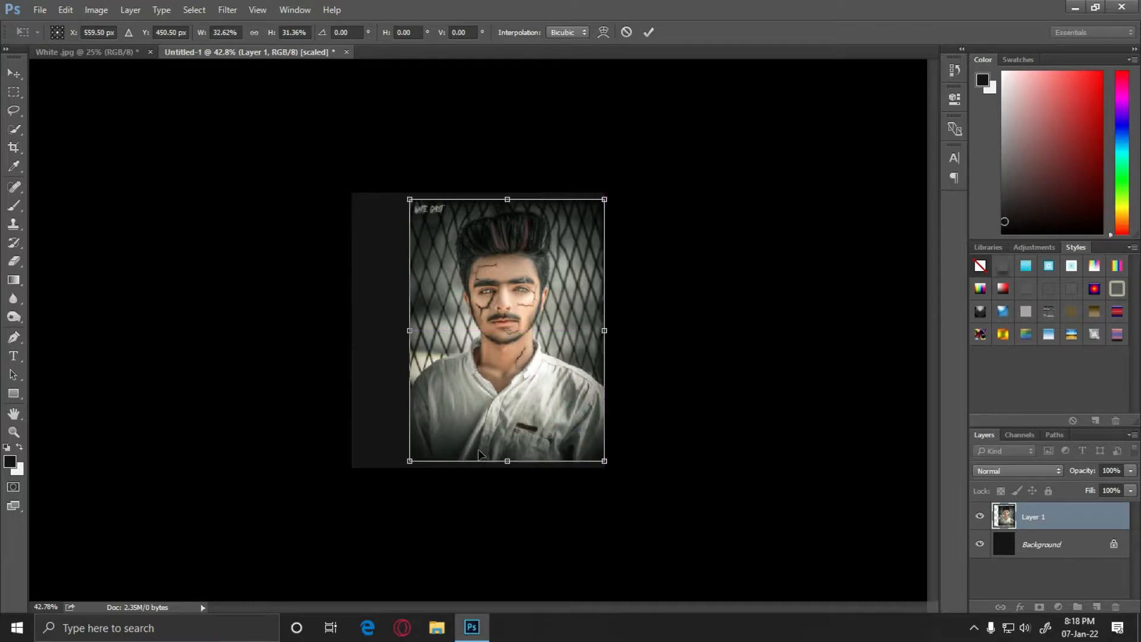
pyautogui.moveTo(410, 462); pyautogui.dragTo(422, 453)
pyautogui.press('Return')
pyautogui.scroll(2, 484, 457)
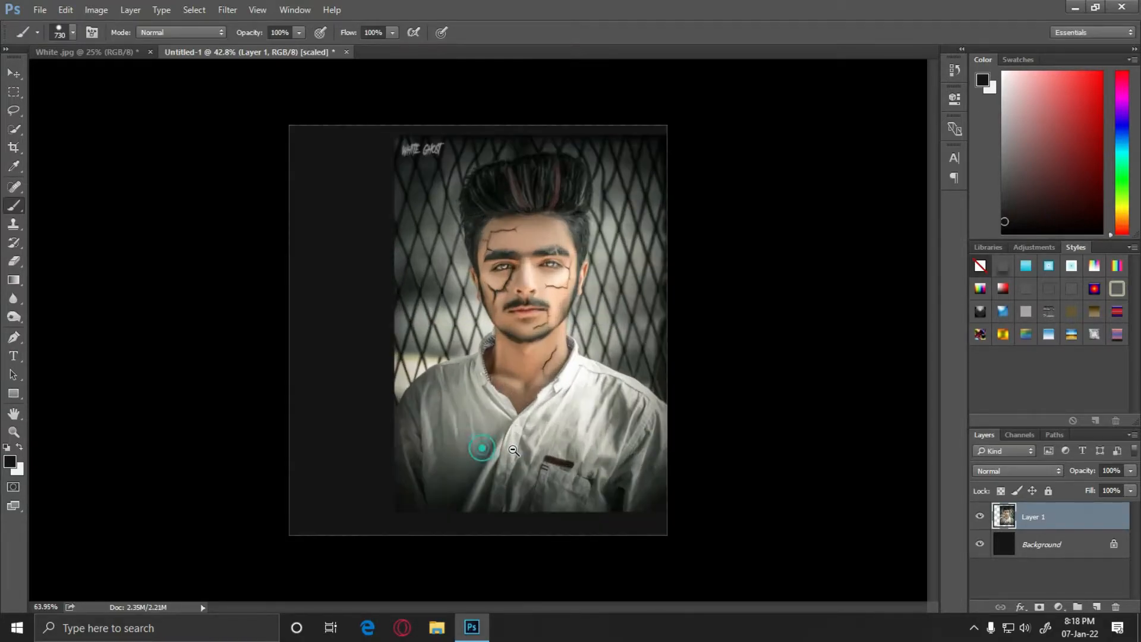
pyautogui.moveTo(548, 334); pyautogui.dragTo(548, 327)
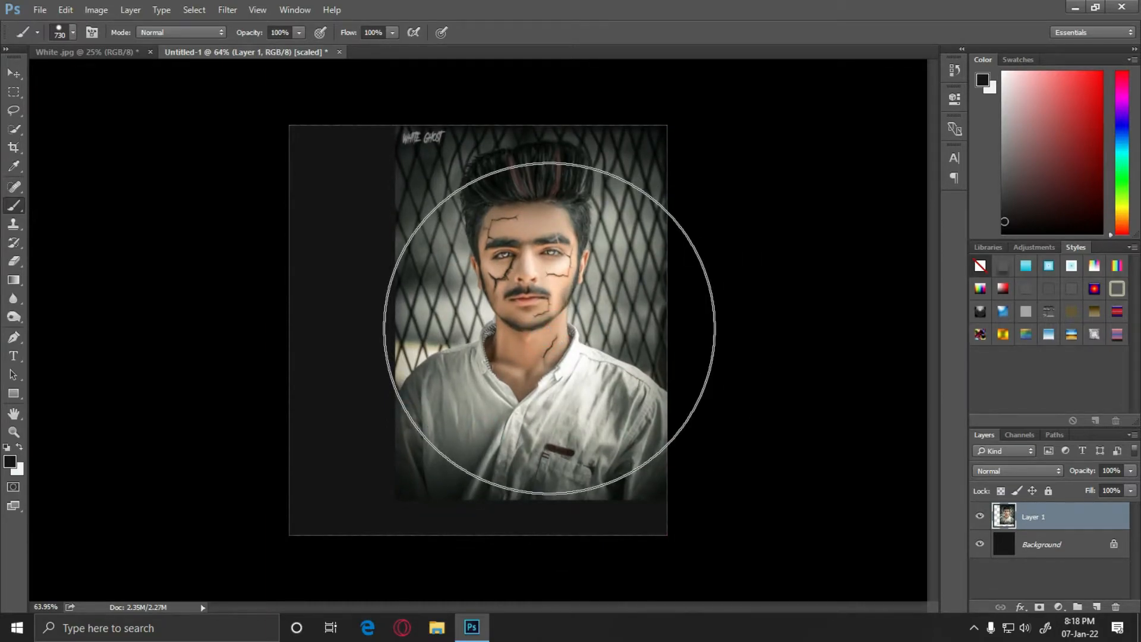
# Set the portrait layer's opacity to 55% and its fill to 68%.
pyautogui.click(1131, 471)
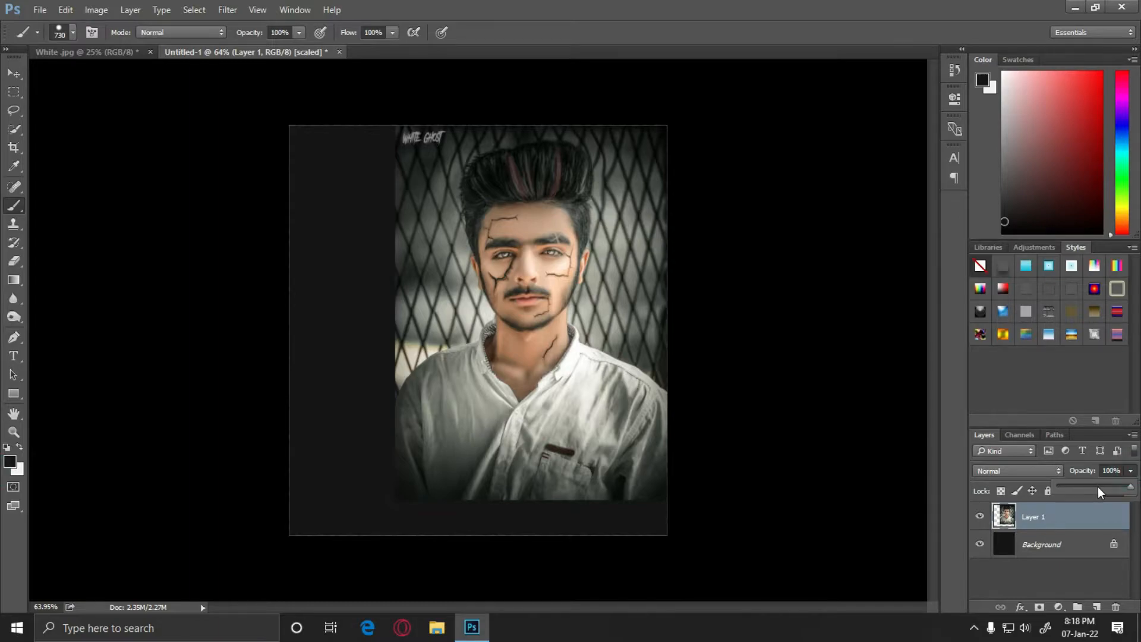
pyautogui.click(1098, 487)
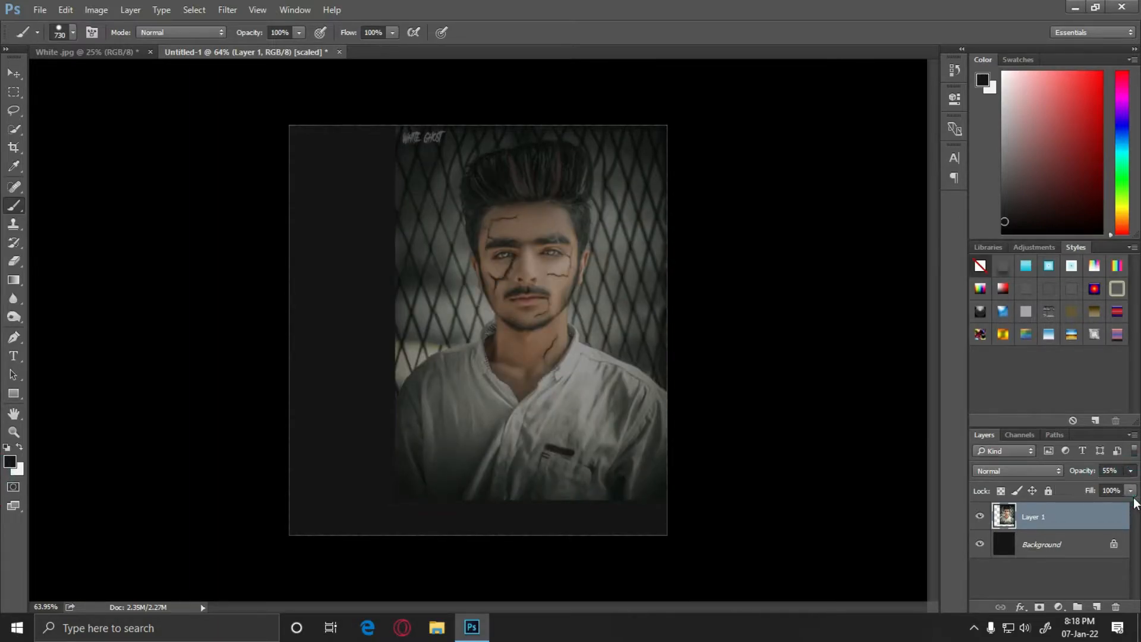
pyautogui.click(1130, 491)
pyautogui.click(1108, 505)
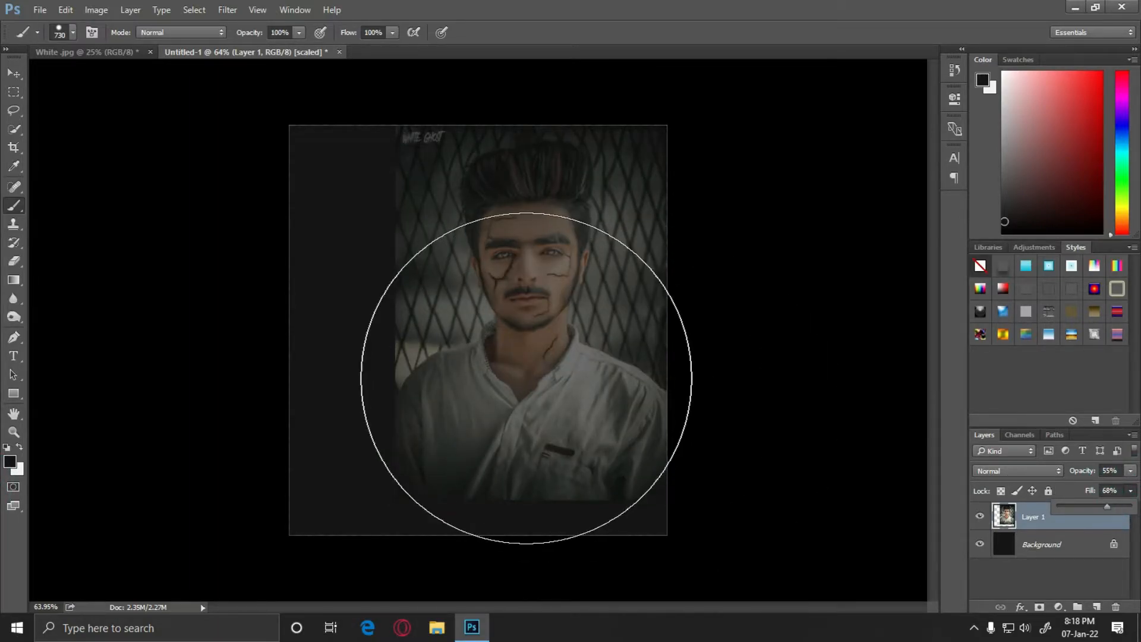
# Erase the portrait's left and lower edges softly into the dark backdrop and merge the layer down.
pyautogui.click(14, 261)
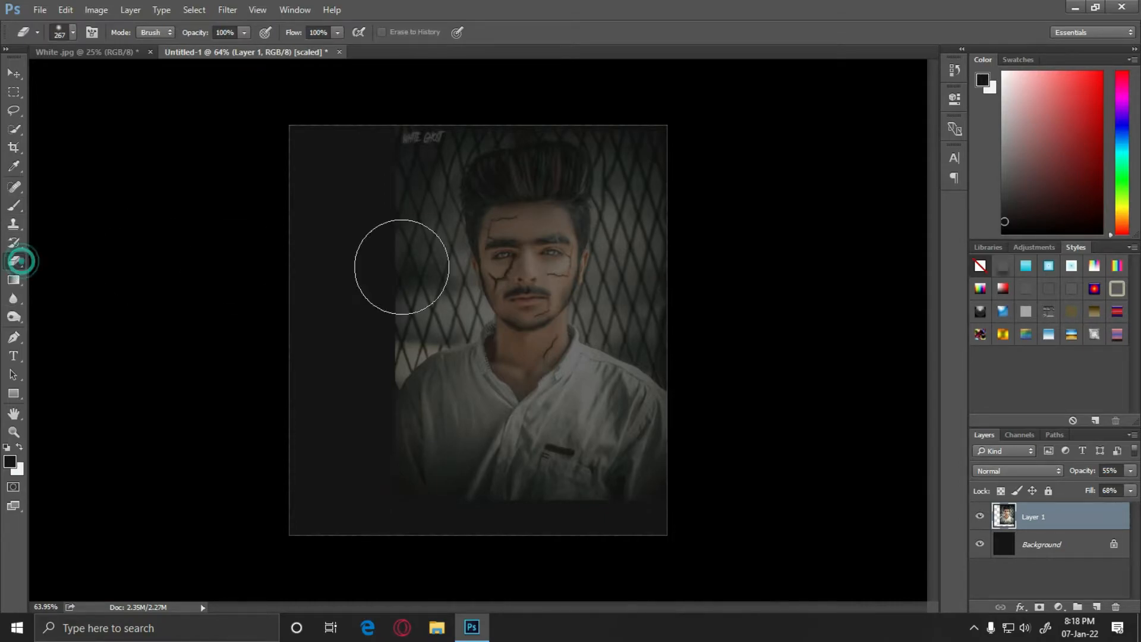
pyautogui.moveTo(371, 149)
pyautogui.mouseDown()
pyautogui.moveTo(400, 377)
pyautogui.moveTo(430, 451)
pyautogui.moveTo(445, 420)
pyautogui.moveTo(525, 433)
pyautogui.moveTo(483, 547)
pyautogui.moveTo(624, 555)
pyautogui.moveTo(414, 446)
pyautogui.moveTo(343, 230)
pyautogui.moveTo(348, 366)
pyautogui.mouseUp()
pyautogui.hotkey('ctrl', 'alt', 'z')
pyautogui.hotkey('ctrl', 'alt', 'z')
pyautogui.scroll(-1, 705, 450)
pyautogui.moveTo(591, 571); pyautogui.dragTo(402, 448)
pyautogui.hotkey('ctrl', 'e')
# Open the photo _DSC0121465.jpg from the Edited Shakaib folder.
pyautogui.click(40, 9)
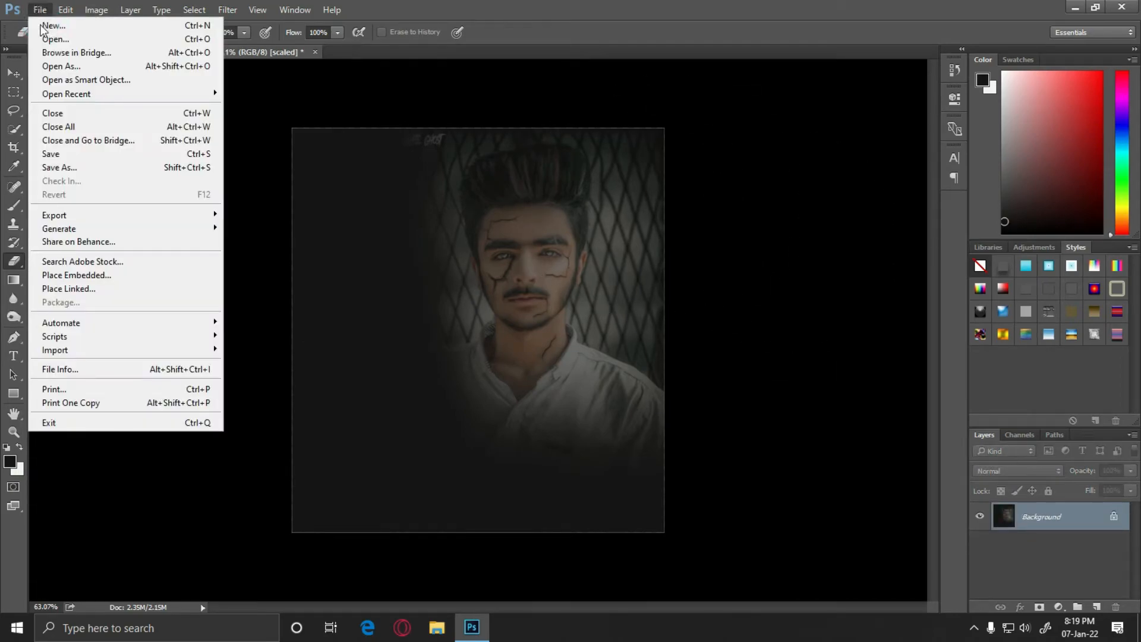
pyautogui.click(60, 39)
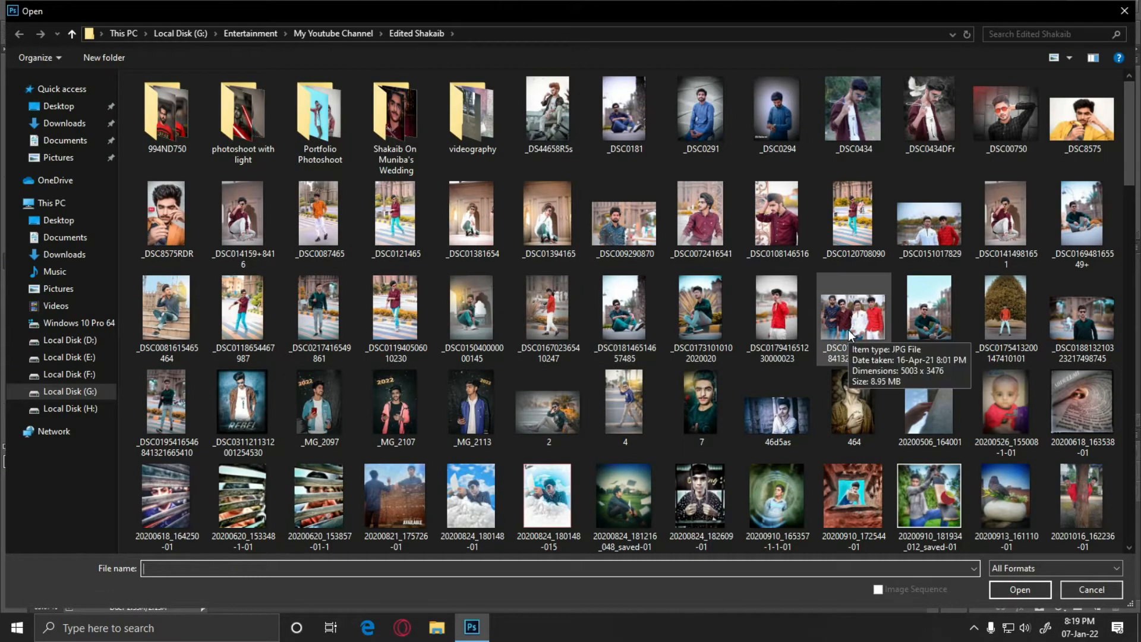
pyautogui.moveTo(1129, 122)
pyautogui.mouseDown()
pyautogui.moveTo(1126, 410)
pyautogui.moveTo(1125, 116)
pyautogui.mouseUp()
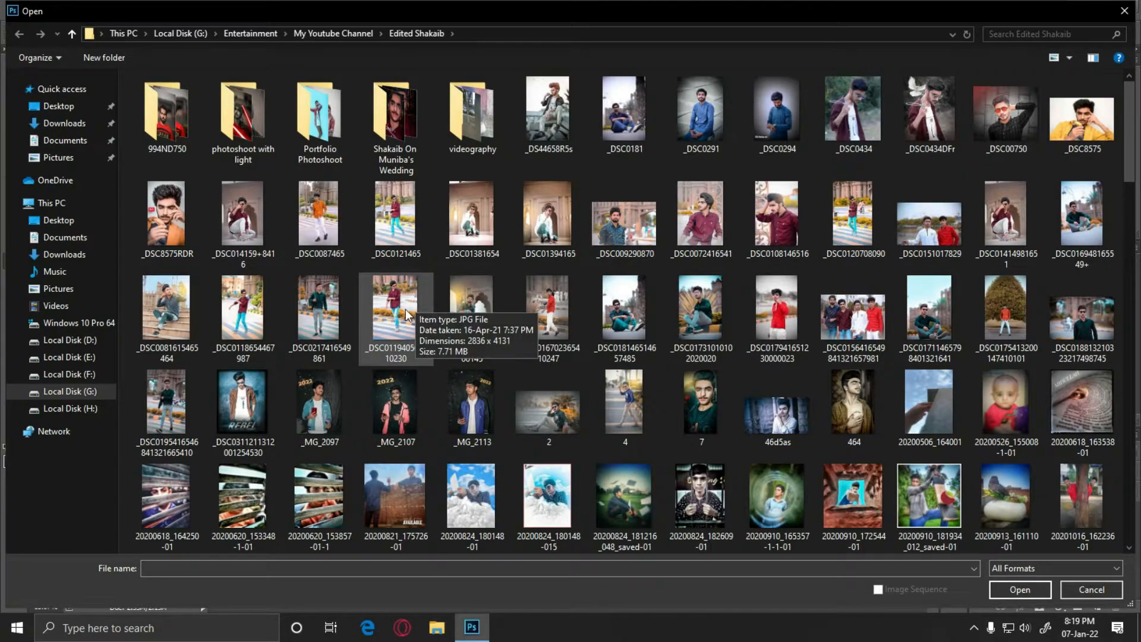
pyautogui.doubleClick(373, 219)
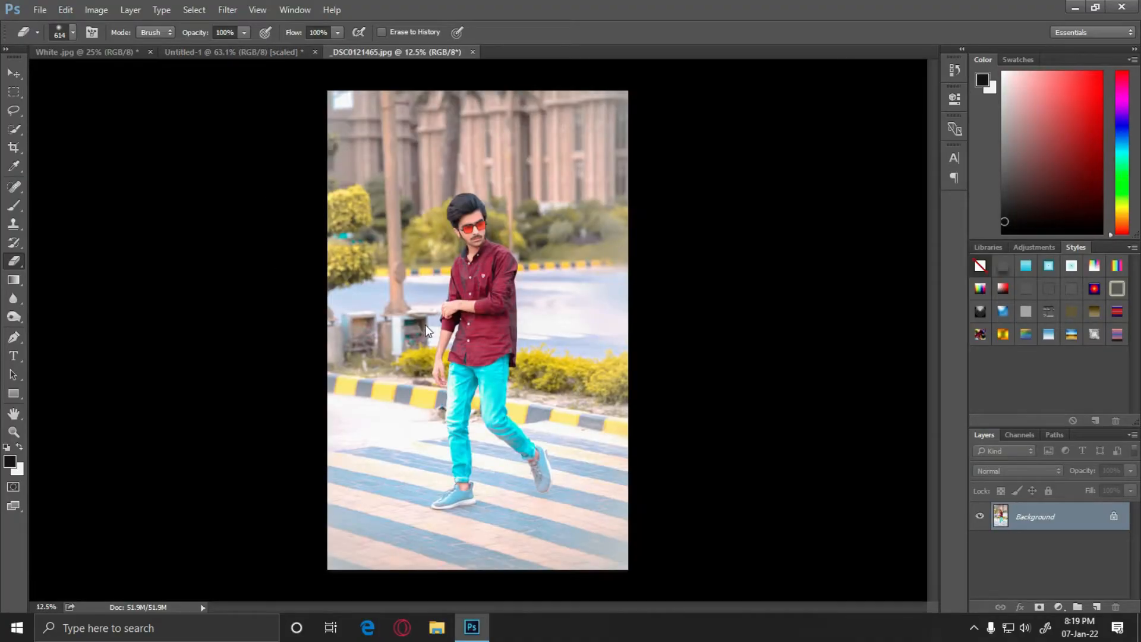
# Select the man's hair down to the upper rims of his glasses with the Quick Selection tool.
pyautogui.moveTo(468, 220); pyautogui.dragTo(531, 241)
pyautogui.click(13, 205)
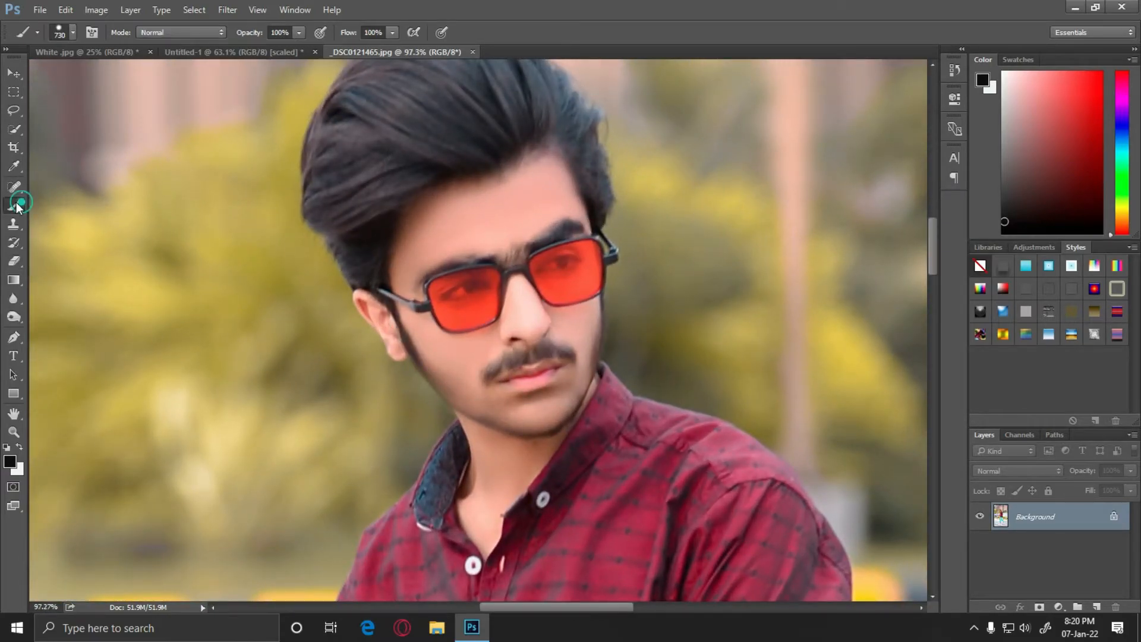
pyautogui.rightClick(493, 193)
pyautogui.click(429, 228)
pyautogui.moveTo(486, 220); pyautogui.dragTo(383, 235)
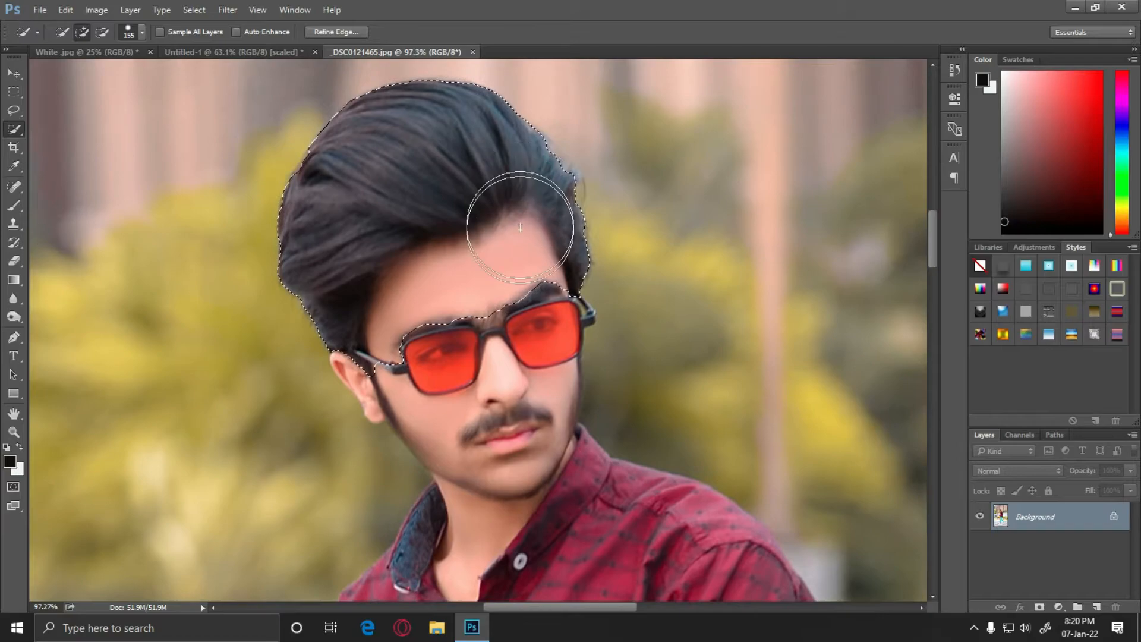
# Extend the selection over the forehead, red glasses and nose, and refine it around the glasses' temple with a small brush.
pyautogui.moveTo(522, 234)
pyautogui.mouseDown()
pyautogui.moveTo(496, 349)
pyautogui.moveTo(538, 328)
pyautogui.moveTo(496, 315)
pyautogui.moveTo(572, 321)
pyautogui.mouseUp()
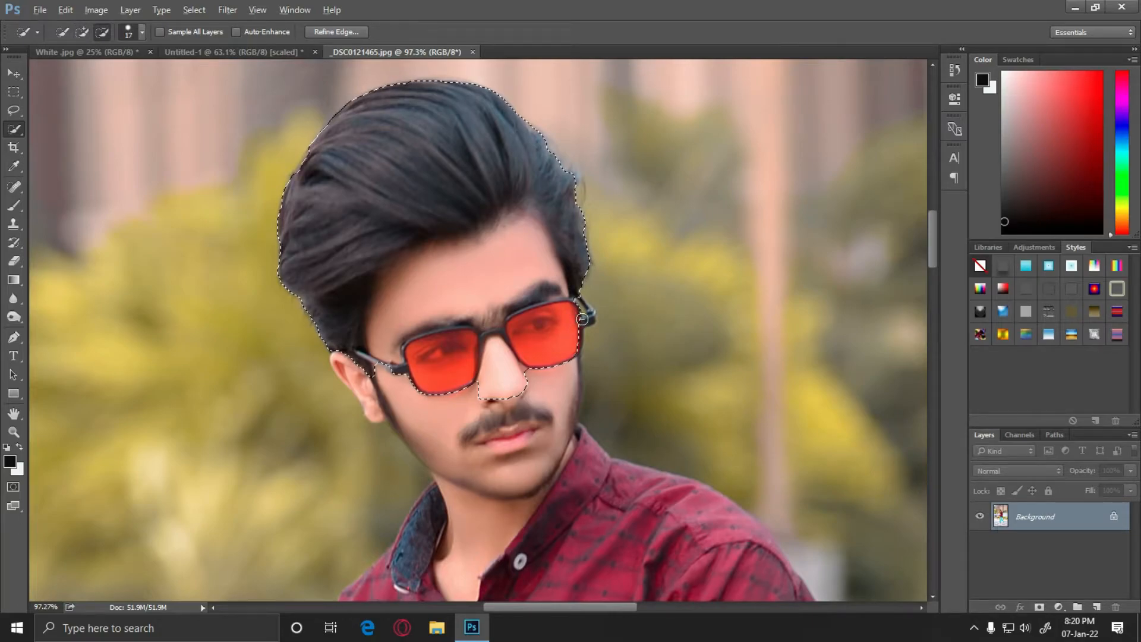
pyautogui.keyDown('alt'); pyautogui.click(583, 321); pyautogui.keyUp('alt')
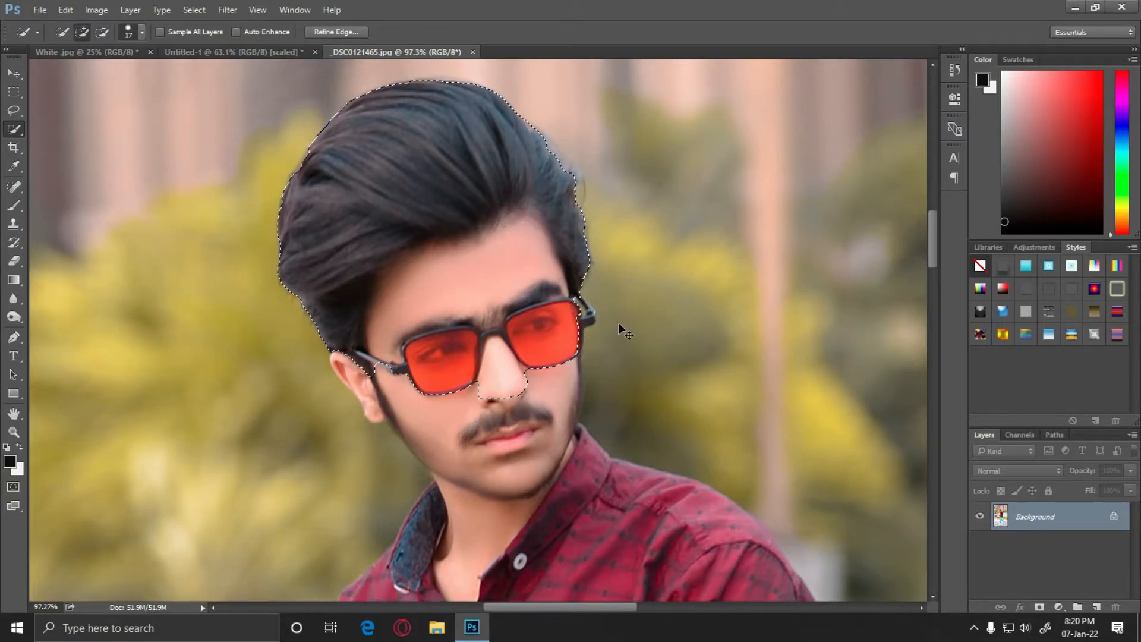
pyautogui.scroll(5, 550, 309)
pyautogui.keyDown('alt'); pyautogui.click(672, 326); pyautogui.keyUp('alt')
pyautogui.scroll(-4, 669, 321)
# Extend the selection over the ear, lower face, neck, maroon shirt and folded arm.
pyautogui.moveTo(334, 262); pyautogui.dragTo(552, 315)
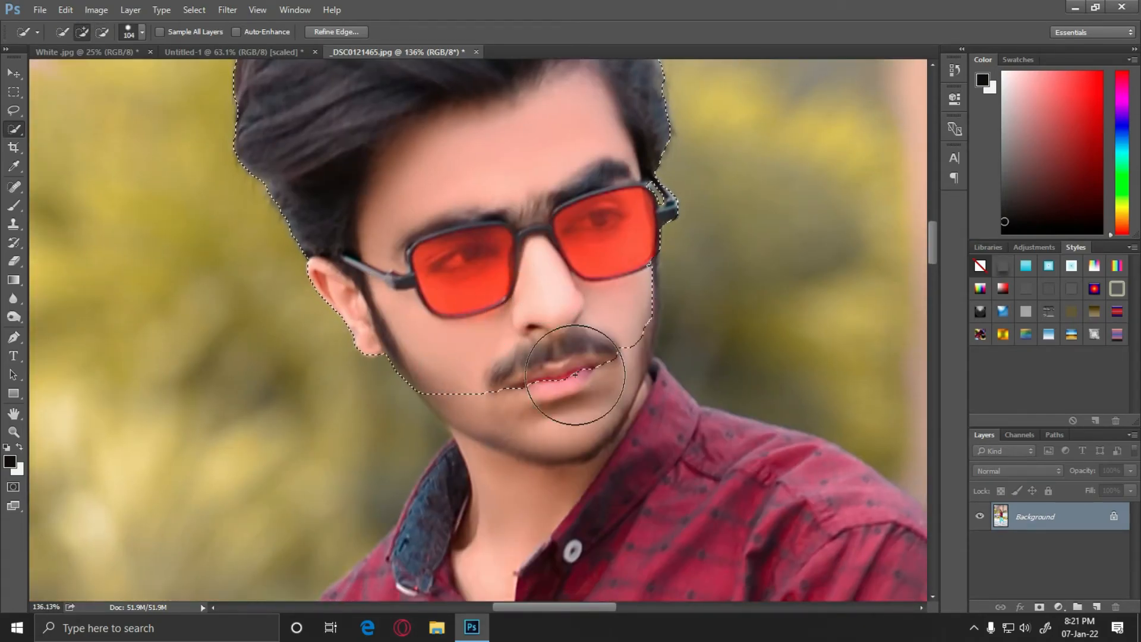
pyautogui.moveTo(871, 588); pyautogui.dragTo(726, 379)
pyautogui.hotkey('ctrl', '0')
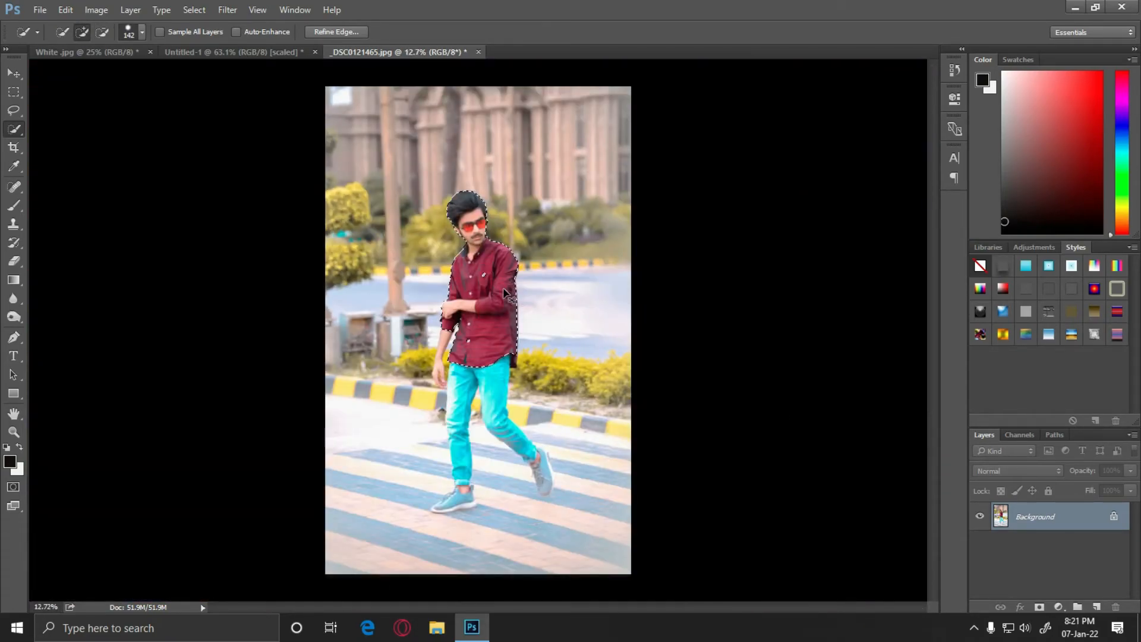
pyautogui.moveTo(468, 277)
pyautogui.mouseDown()
pyautogui.moveTo(463, 249)
pyautogui.moveTo(259, 117)
pyautogui.moveTo(237, 59)
pyautogui.moveTo(385, 66)
pyautogui.moveTo(397, 52)
pyautogui.moveTo(478, 274)
pyautogui.mouseUp()
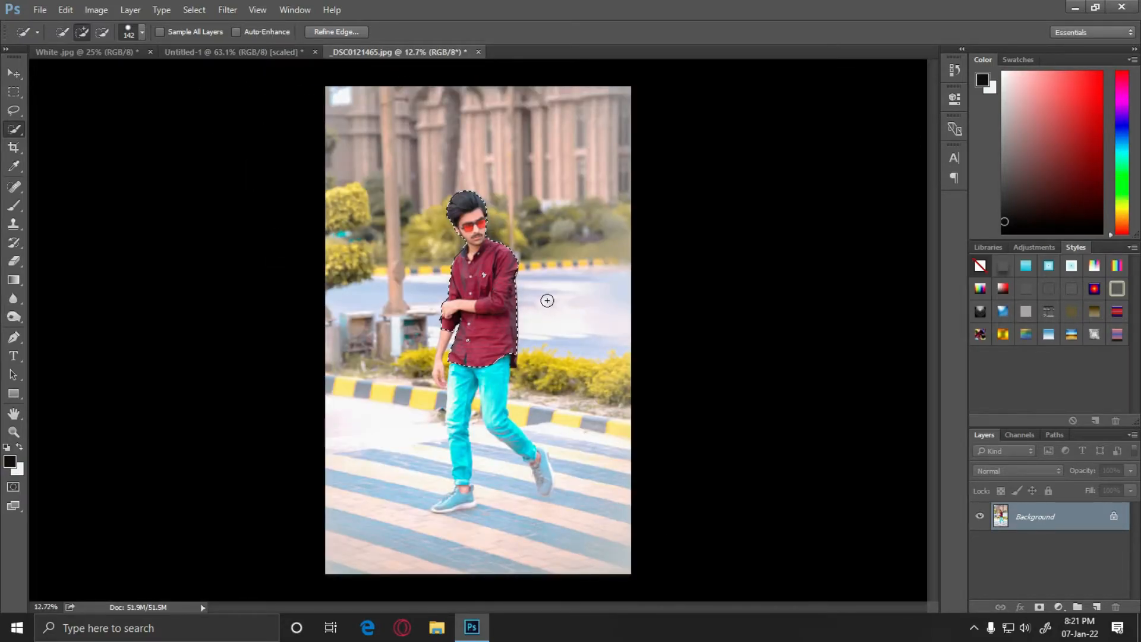
pyautogui.scroll(5, 477, 287)
pyautogui.keyDown('alt'); pyautogui.rightClick(489, 264); pyautogui.keyUp('alt')
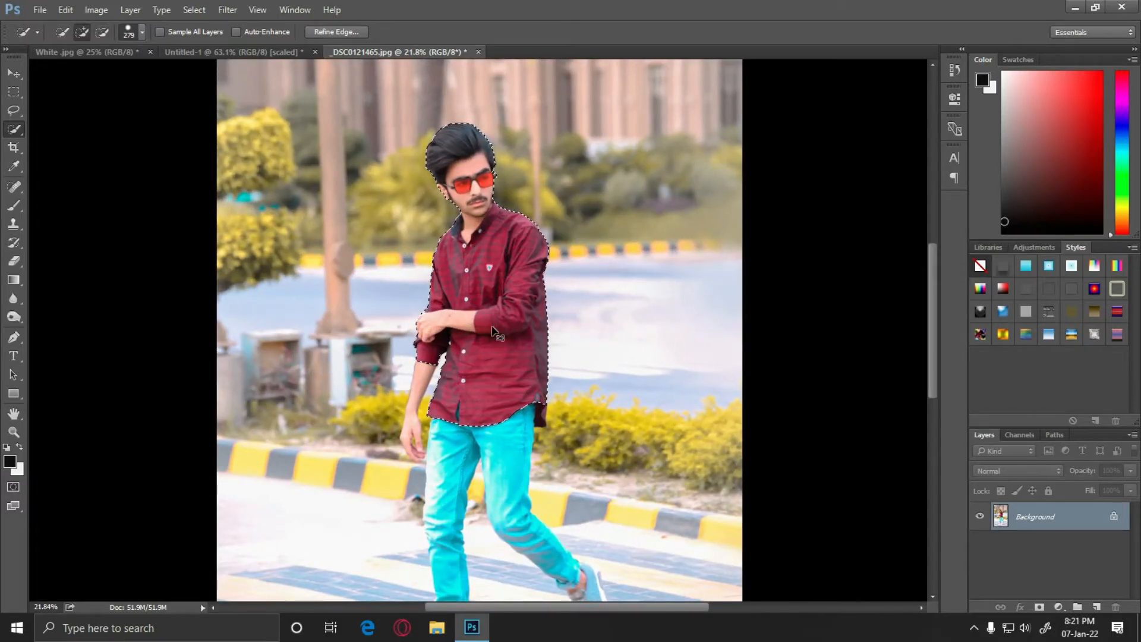
# Copy the selected man into Untitled-1 and scale him down to stand left of the faded portrait.
pyautogui.moveTo(492, 331); pyautogui.dragTo(286, 129)
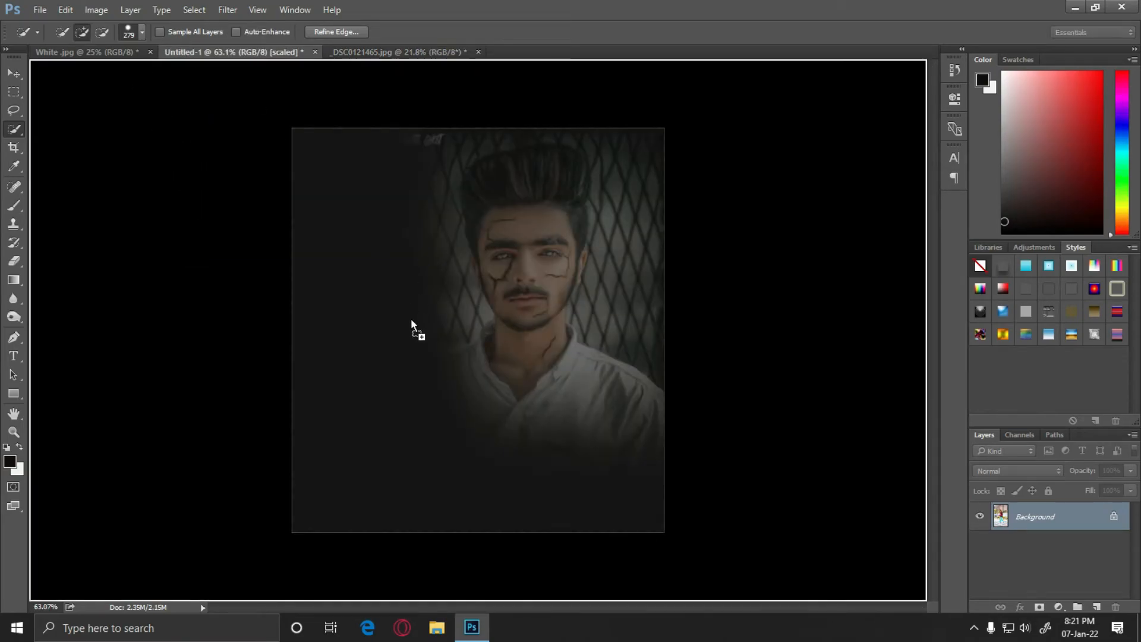
pyautogui.moveTo(423, 360); pyautogui.dragTo(518, 424)
pyautogui.moveTo(575, 381); pyautogui.dragTo(487, 410)
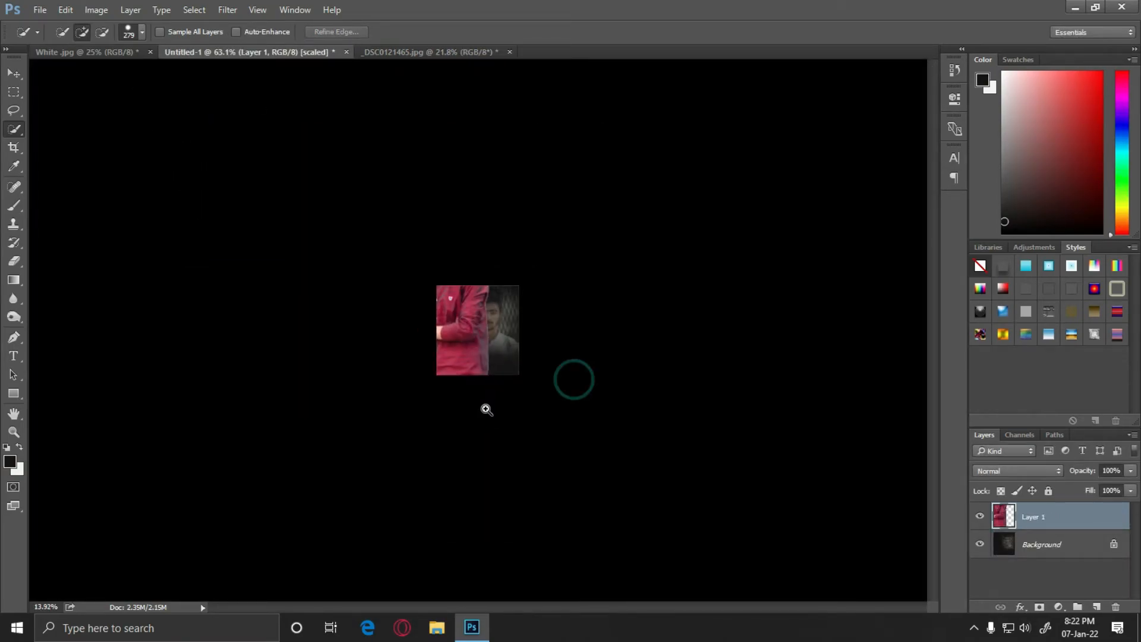
pyautogui.hotkey('ctrl', 't')
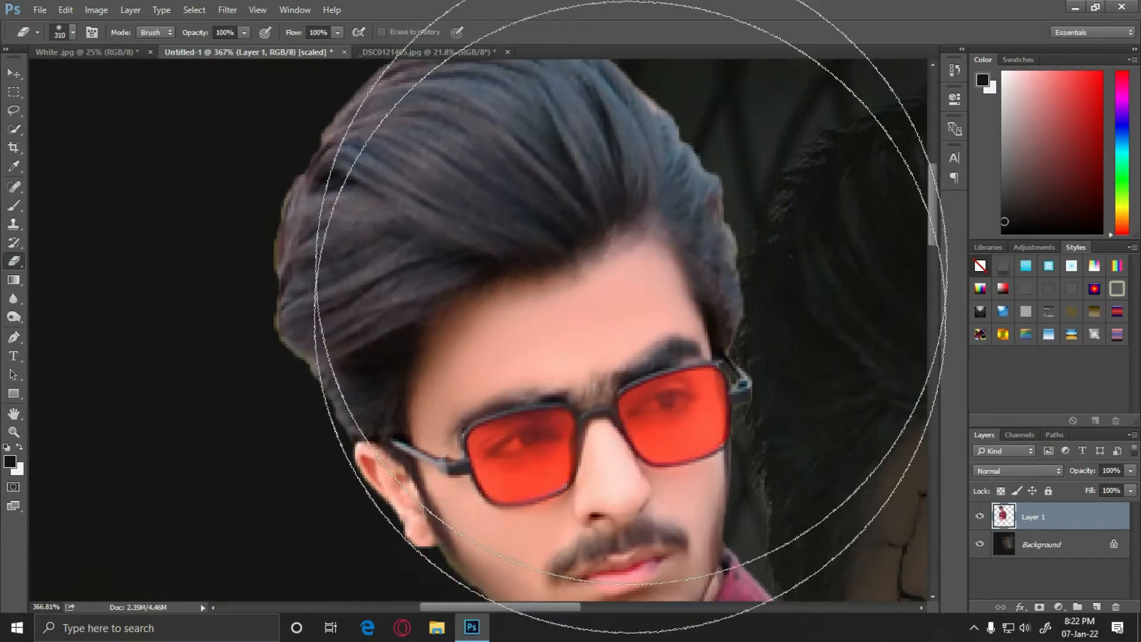
# Clean the cut-out's edges with the Eraser and fade the bottom of the shirt into the dark background.
pyautogui.scroll(-1, 560, 159)
pyautogui.moveTo(559, 159); pyautogui.dragTo(337, 138)
pyautogui.moveTo(452, 189); pyautogui.dragTo(530, 408)
pyautogui.scroll(3, 529, 408)
pyautogui.keyDown('alt'); pyautogui.rightClick(504, 395); pyautogui.keyUp('alt')
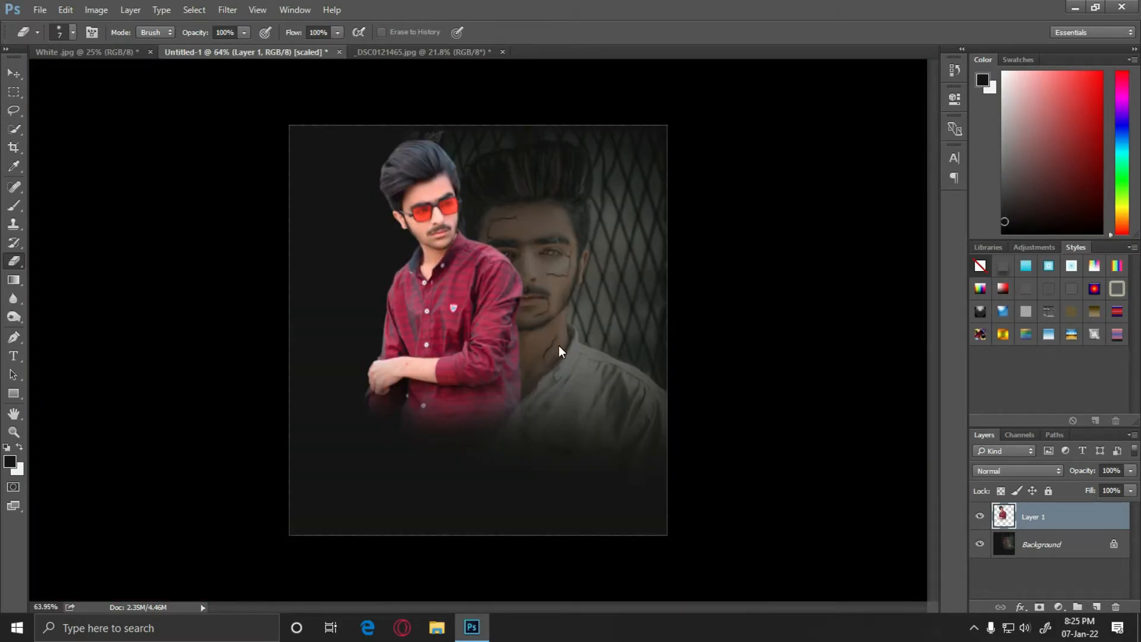
# Open the cut-out man's layer in Camera Raw and set Shadows to -63 and Clarity to +26.
pyautogui.hotkey('ctrl', 'shift', 'a')
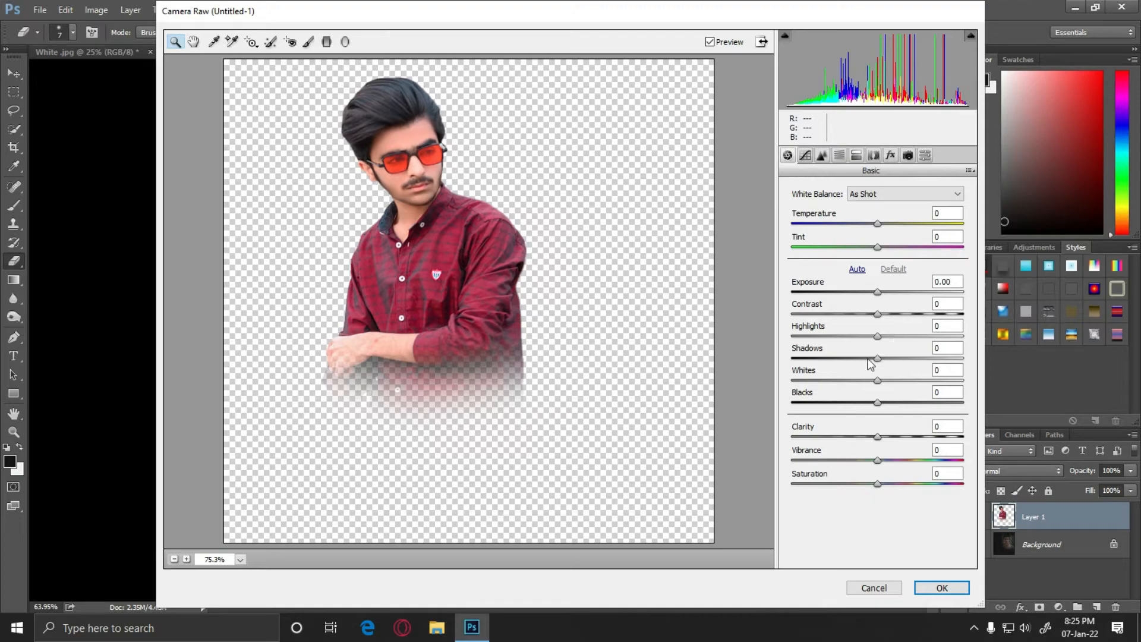
pyautogui.moveTo(847, 358); pyautogui.dragTo(825, 359)
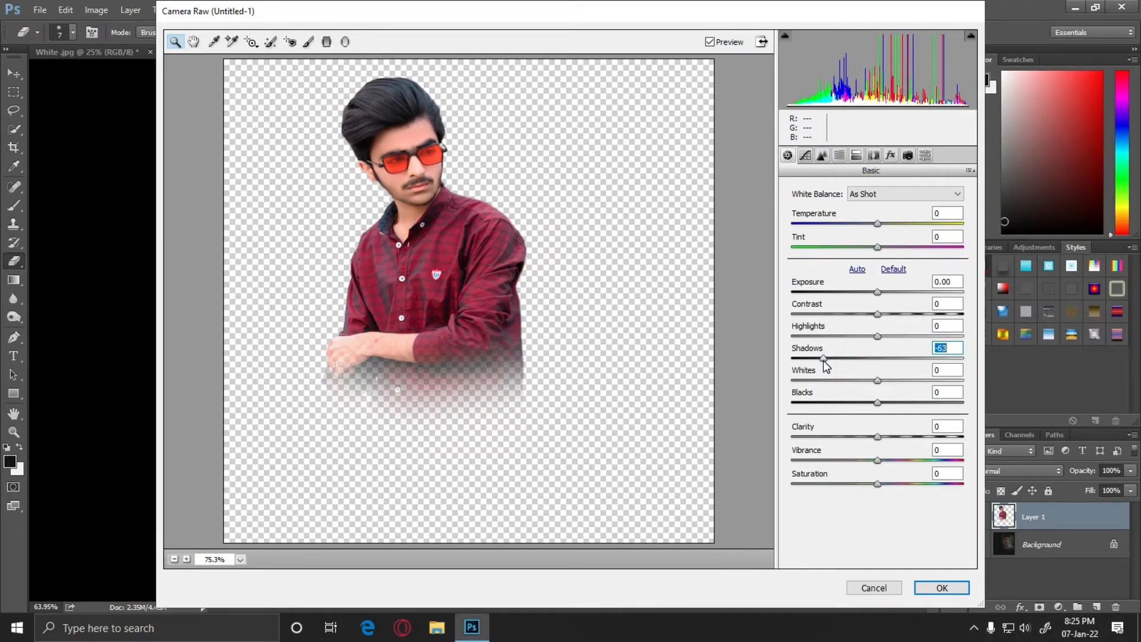
pyautogui.moveTo(890, 437); pyautogui.dragTo(901, 441)
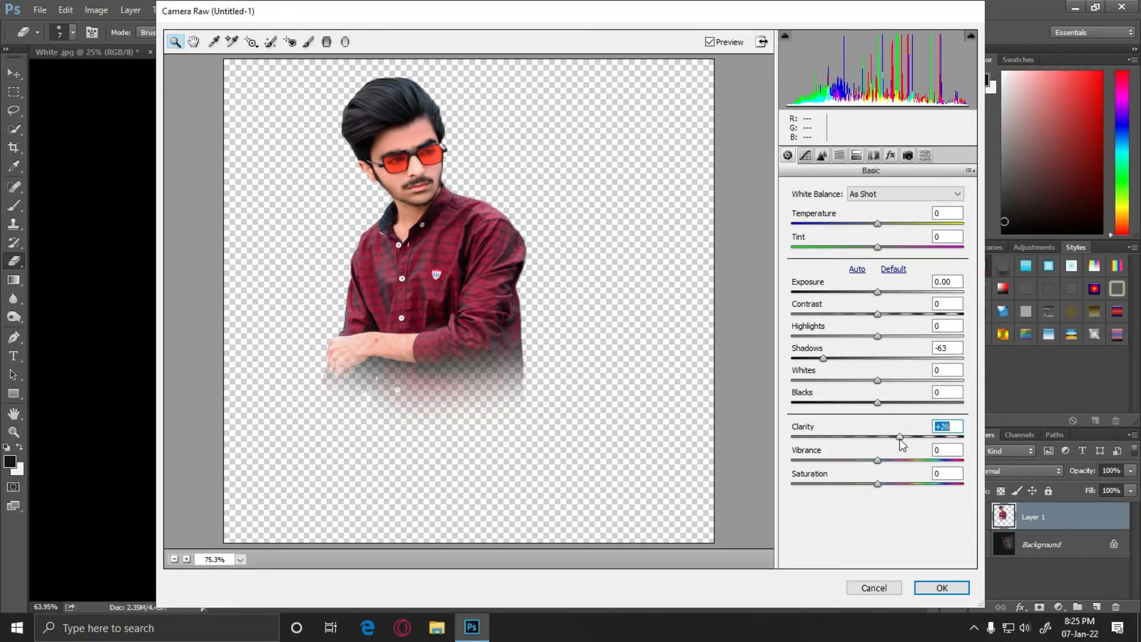
# Lower the hue of the man's yellows to the minimum and shift the blues' hue slightly negative.
pyautogui.click(839, 156)
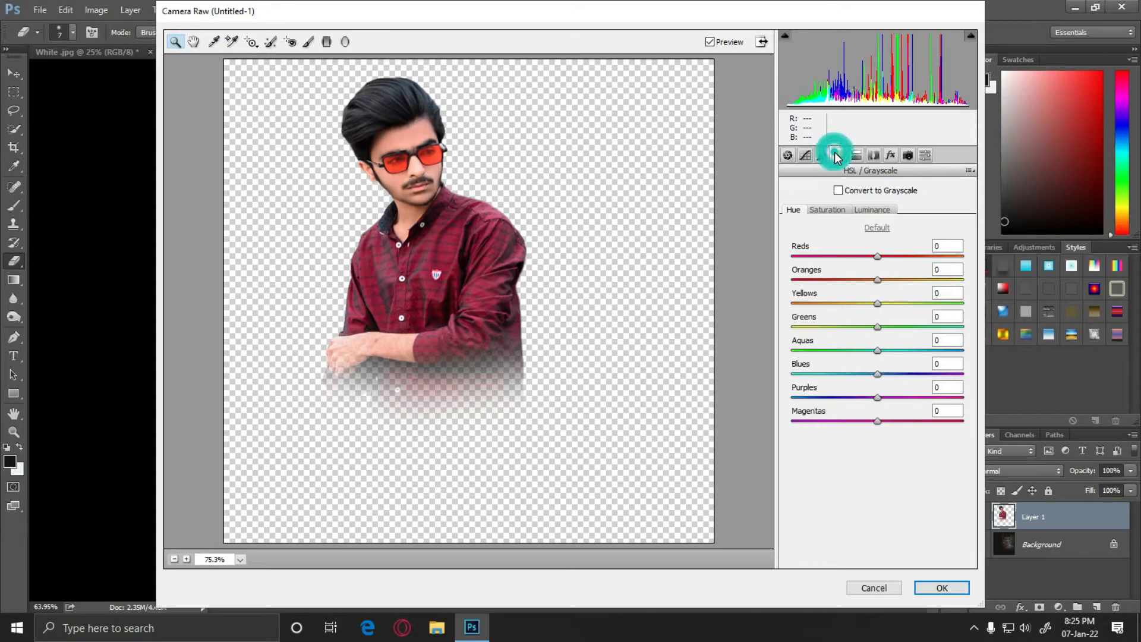
pyautogui.moveTo(822, 303); pyautogui.dragTo(792, 303)
pyautogui.click(861, 373)
pyautogui.click(868, 374)
# Set the saturation of the reds to -41 and reduce the purples and magentas to the minimum.
pyautogui.click(836, 210)
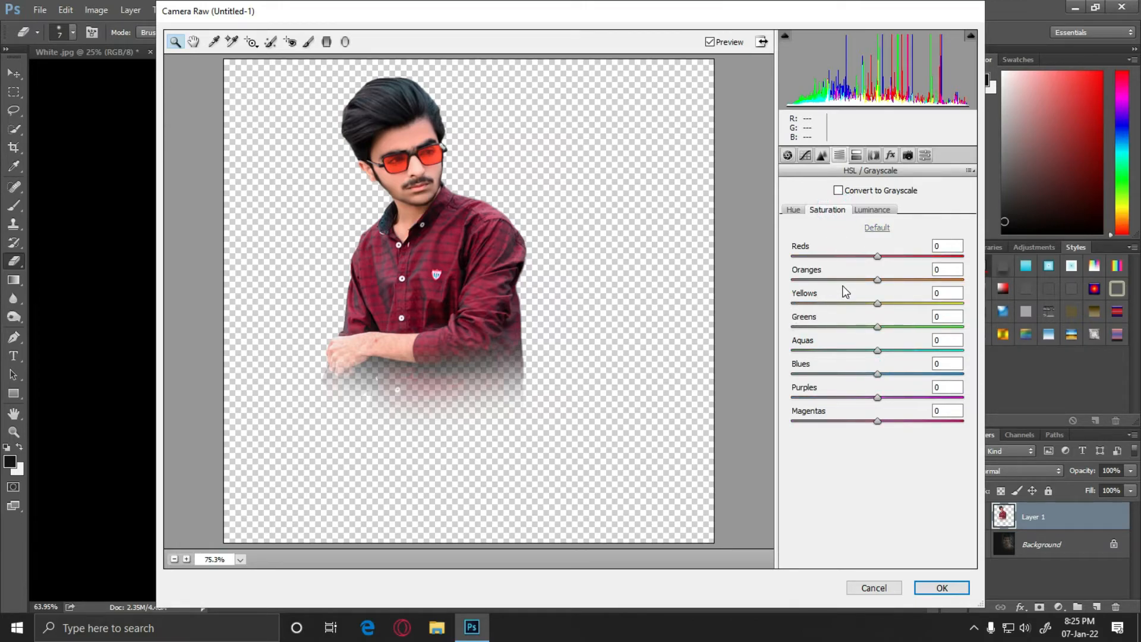
pyautogui.click(852, 259)
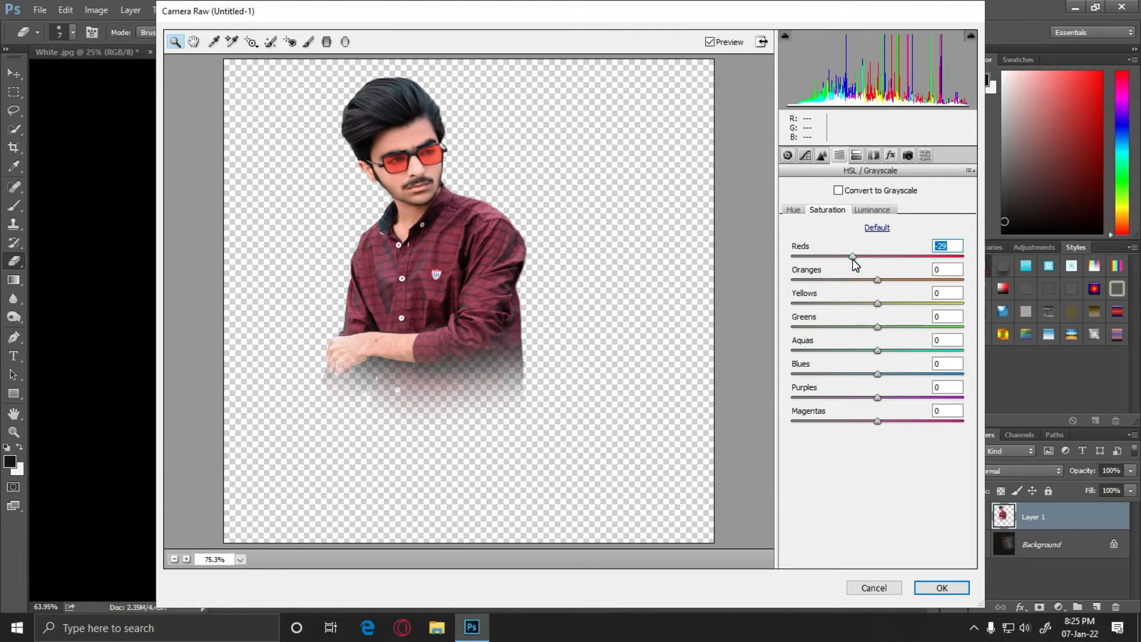
pyautogui.moveTo(848, 264); pyautogui.dragTo(845, 264)
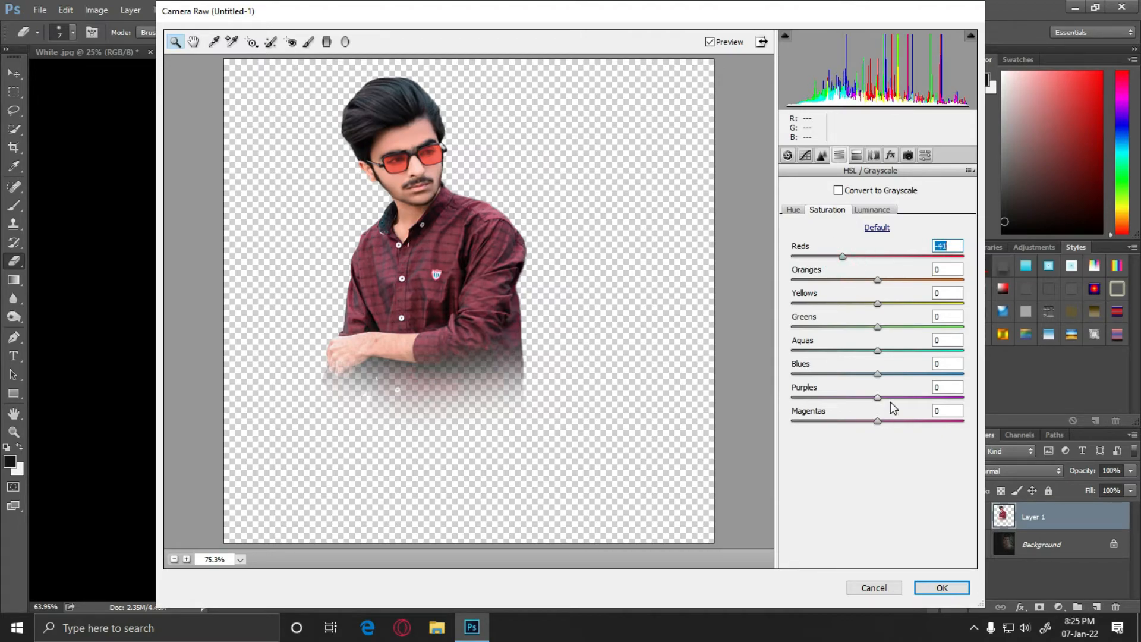
pyautogui.moveTo(878, 397); pyautogui.dragTo(782, 399)
pyautogui.moveTo(840, 422); pyautogui.dragTo(755, 412)
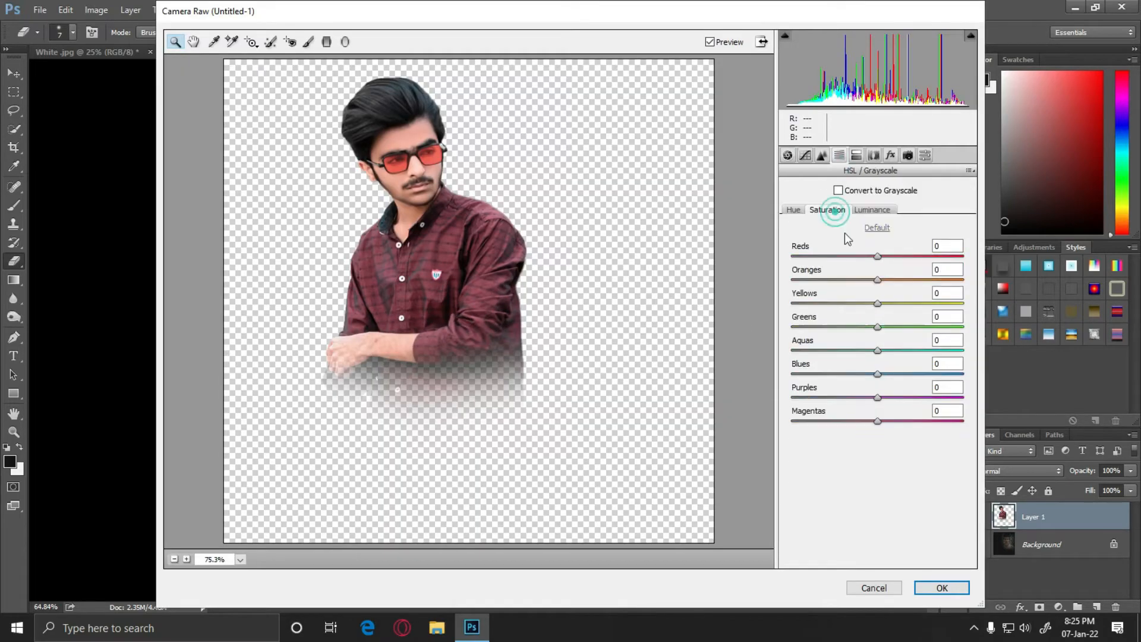
# Add a slight split-toning tint to the highlights and apply the Camera Raw adjustments.
pyautogui.click(856, 155)
pyautogui.moveTo(792, 236); pyautogui.dragTo(812, 235)
pyautogui.press('Return')
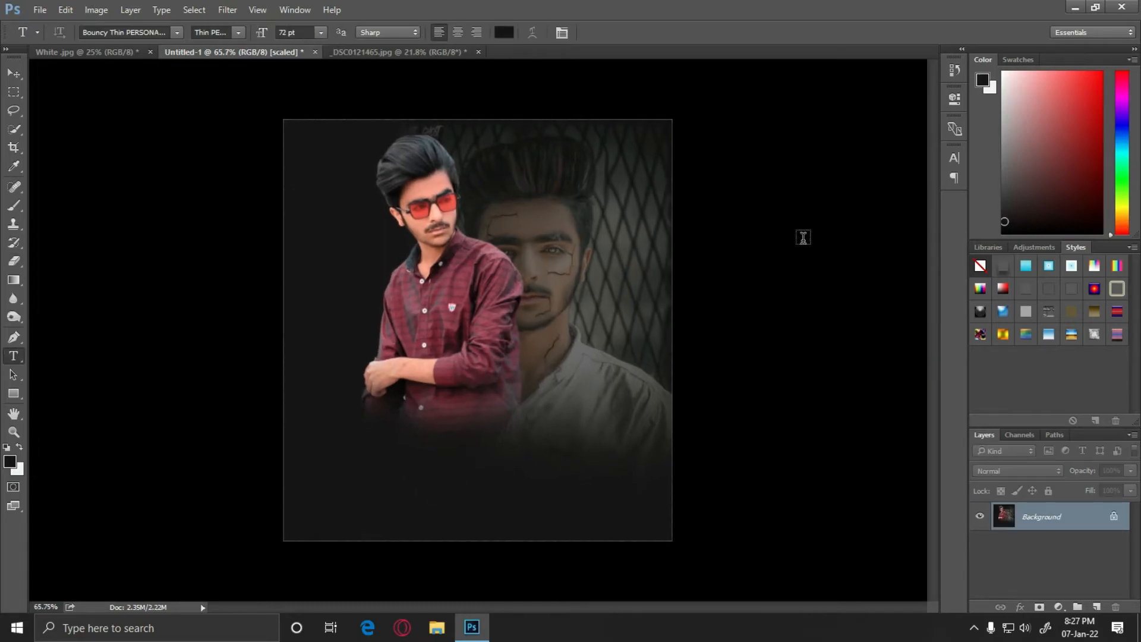
# Add the title THE DANGER below the man in grey 72 pt Arial Bold.
pyautogui.click(177, 32)
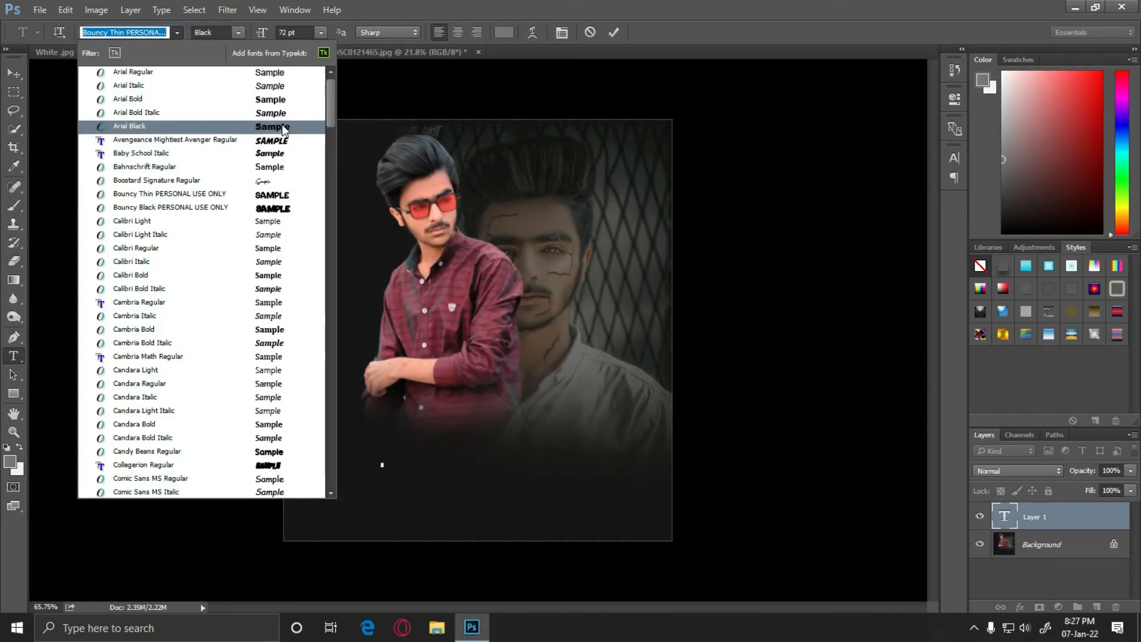
pyautogui.click(281, 105)
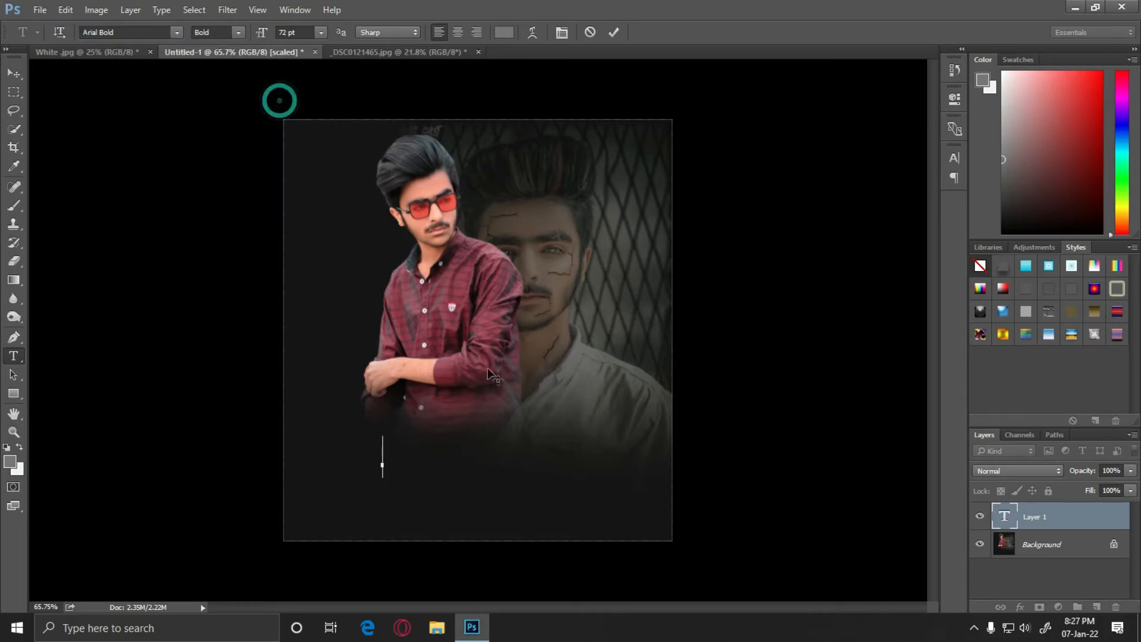
pyautogui.write('T')
pyautogui.write('DAN')
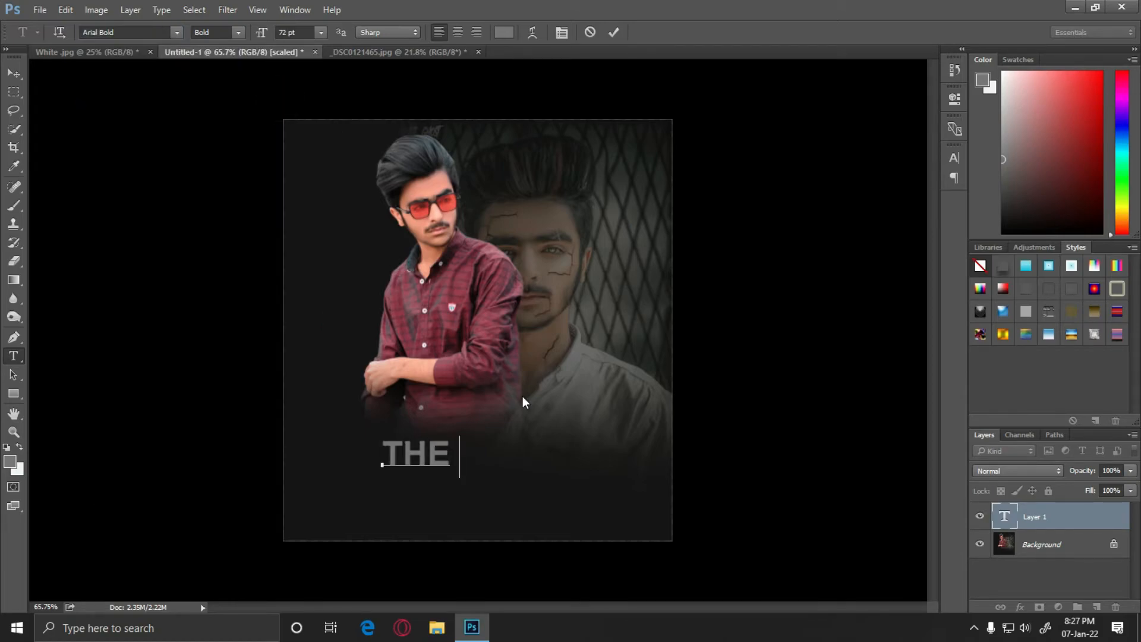
pyautogui.write('GER')
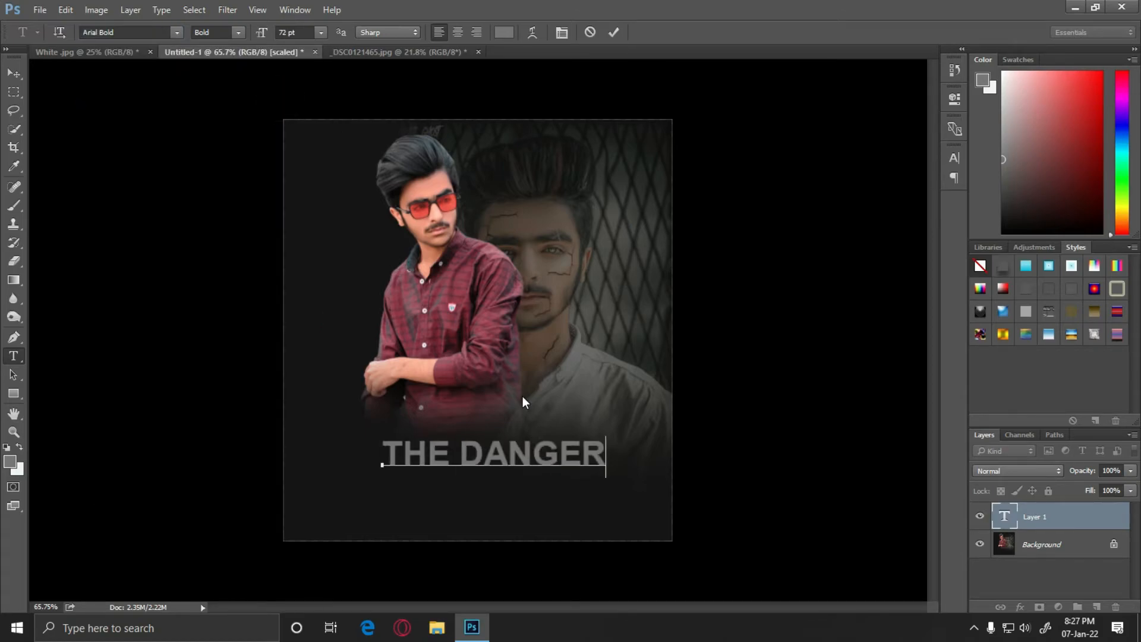
# Widen the gap between the title's words, then enlarge it to about 110 pt and center it across the lower poster.
pyautogui.click(461, 453)
pyautogui.moveTo(570, 452); pyautogui.dragTo(549, 447)
pyautogui.moveTo(593, 470); pyautogui.dragTo(668, 486)
pyautogui.moveTo(654, 475)
pyautogui.mouseDown()
pyautogui.moveTo(618, 469)
pyautogui.moveTo(661, 491)
pyautogui.mouseUp()
pyautogui.moveTo(631, 472); pyautogui.dragTo(624, 457)
# Apply a preset style with stroke and drop shadows to the title, and set its opacity to 68% and fill to 79%.
pyautogui.click(1002, 267)
pyautogui.click(1130, 471)
pyautogui.click(1130, 490)
pyautogui.moveTo(1129, 486); pyautogui.dragTo(1115, 509)
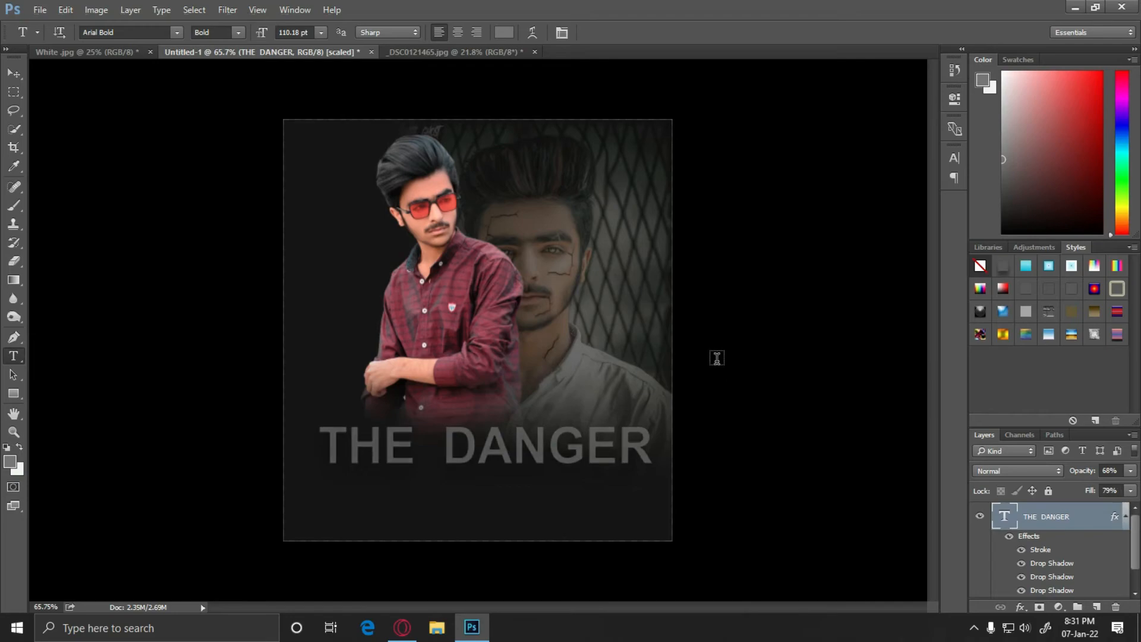
# Place the embedded image kindpng_3358553 from Downloads and position its movie credits beneath the title at the poster's bottom.
pyautogui.click(39, 10)
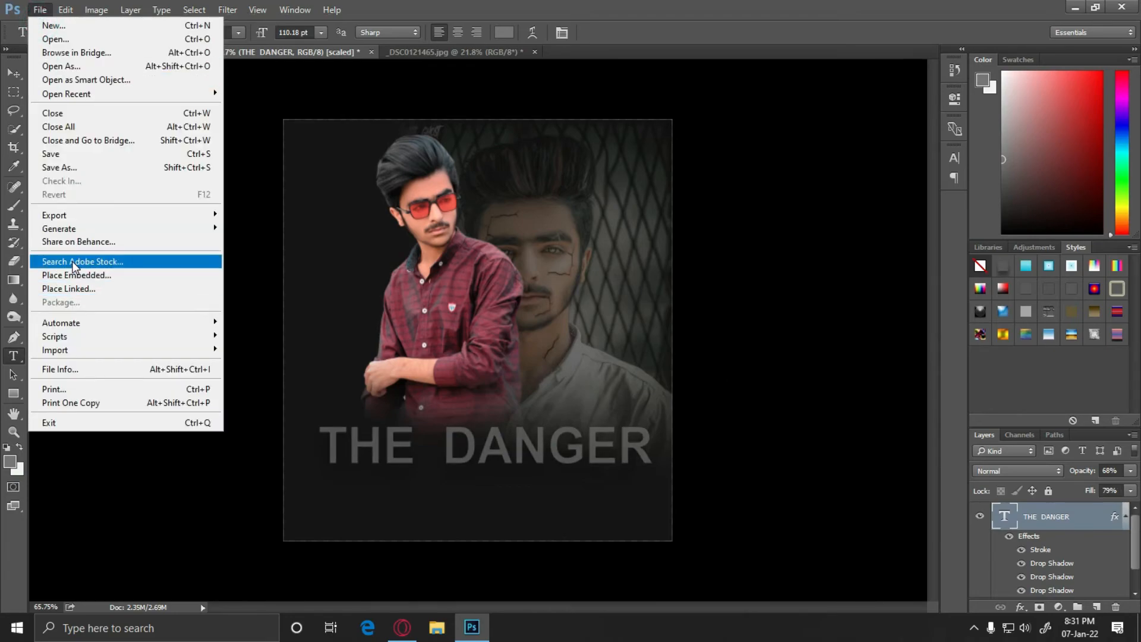
pyautogui.click(161, 277)
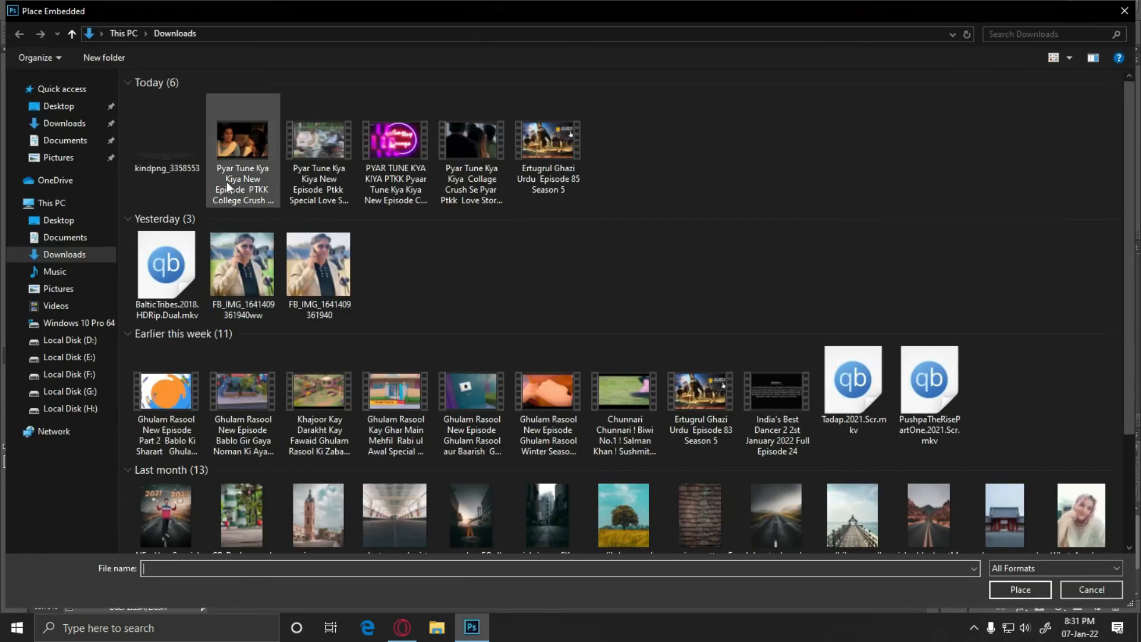
pyautogui.click(151, 152)
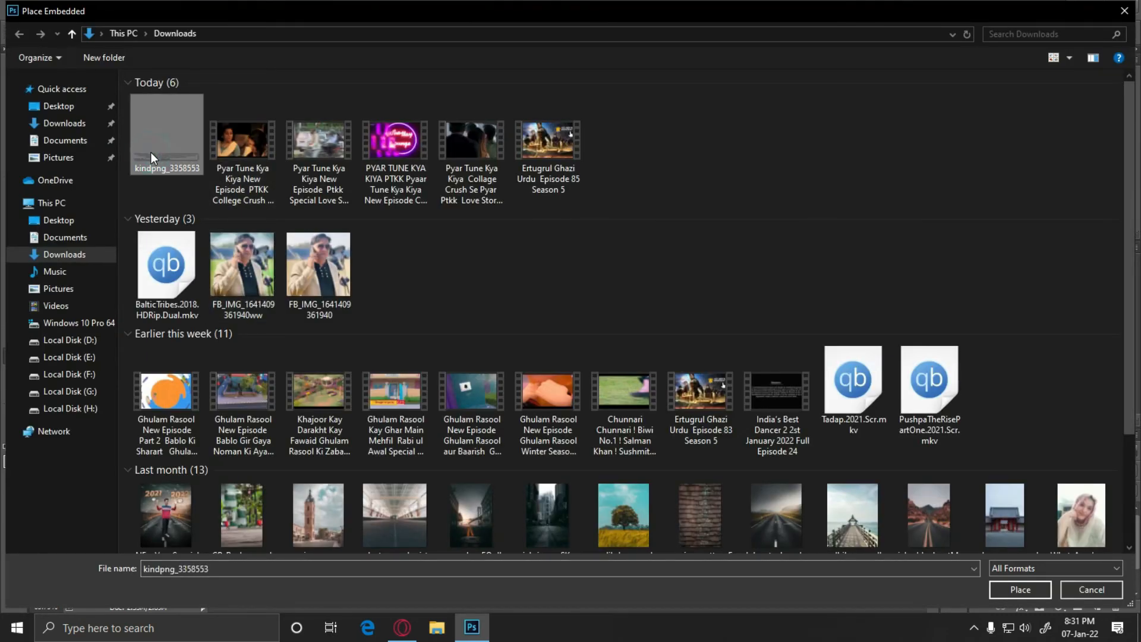
pyautogui.doubleClick(151, 153)
pyautogui.moveTo(613, 334); pyautogui.dragTo(617, 513)
pyautogui.press('Return')
pyautogui.press('t')
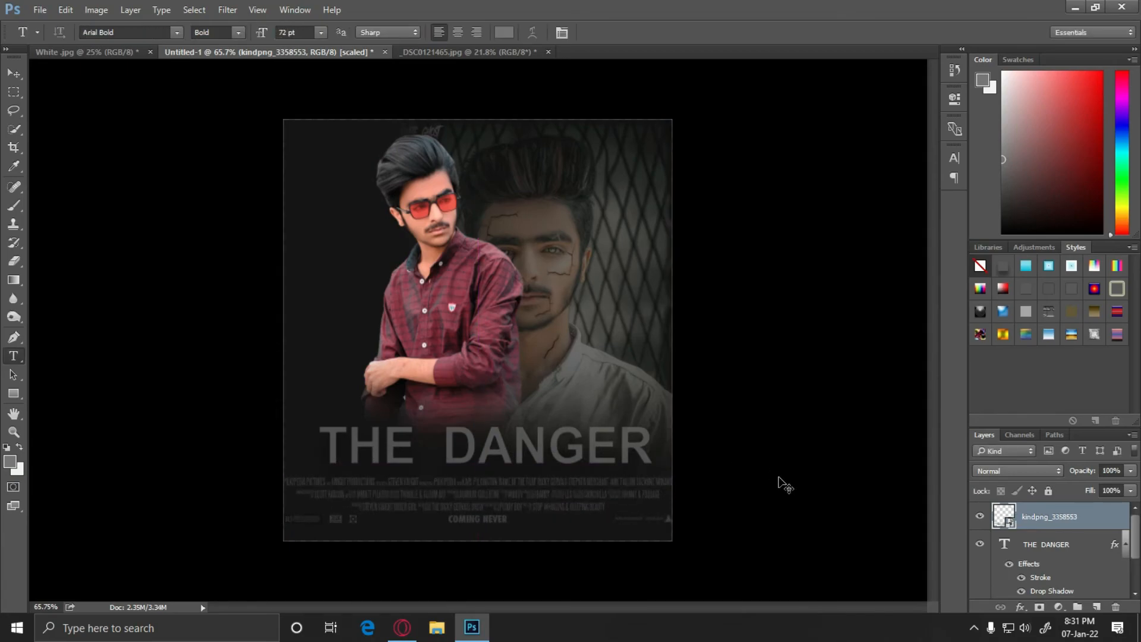
# Open the credits layer in Camera Raw and set Exposure to +1.85.
pyautogui.hotkey('ctrl', 'shift', 'a')
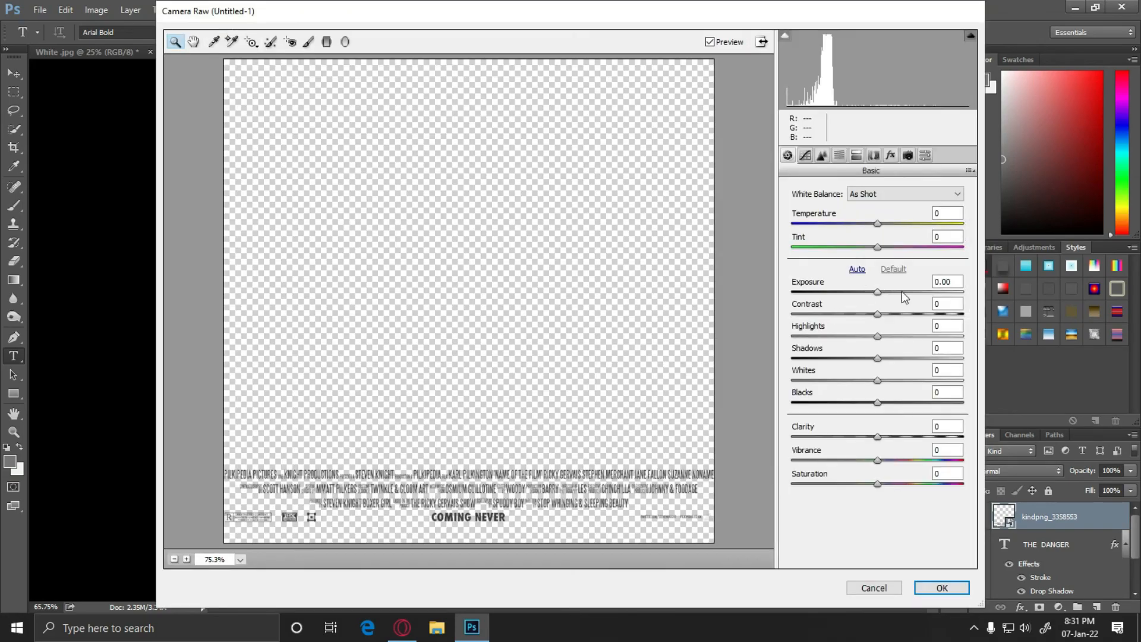
pyautogui.click(908, 292)
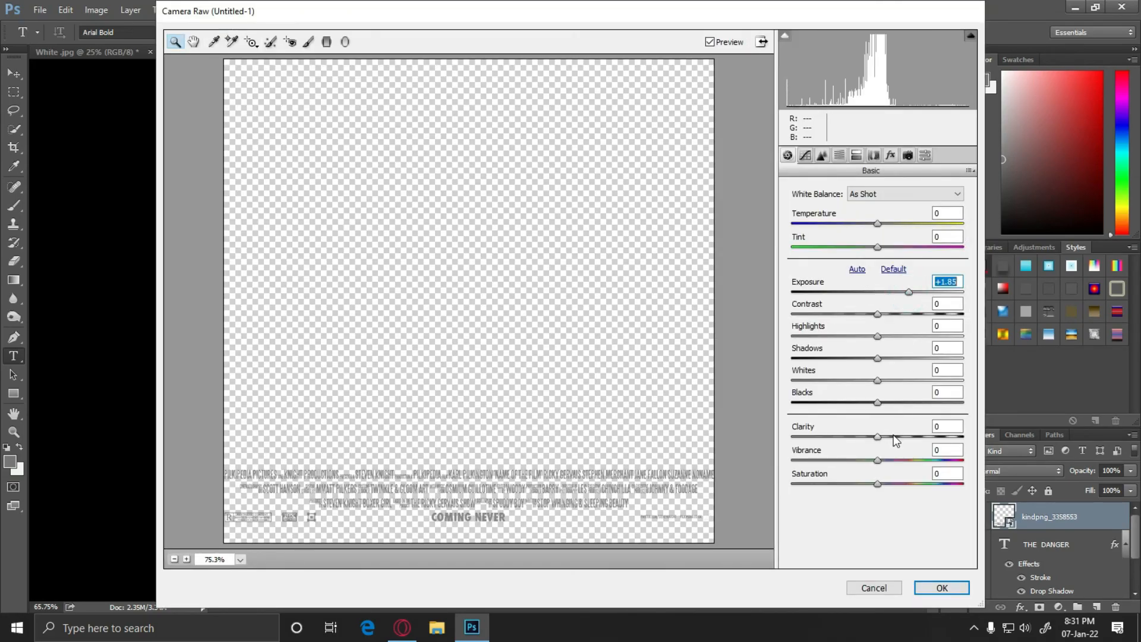